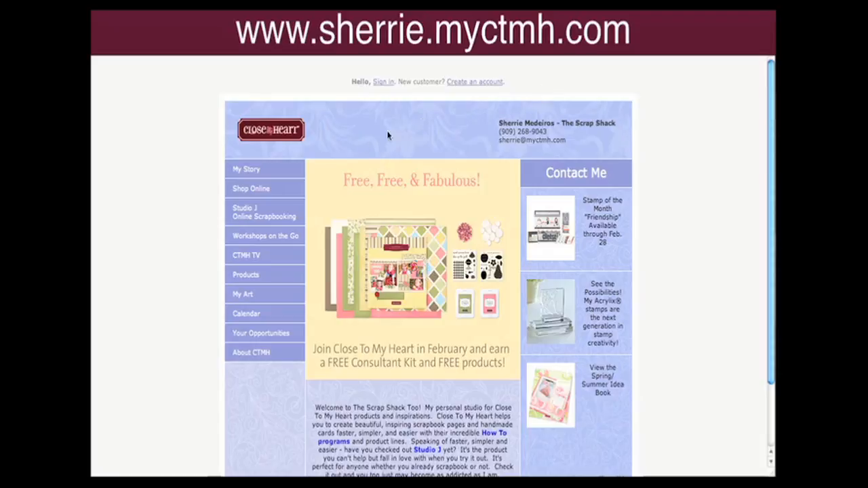
# Open the Studio J Online Scrapbooking page and view the new customer account form.
pyautogui.click(261, 212)
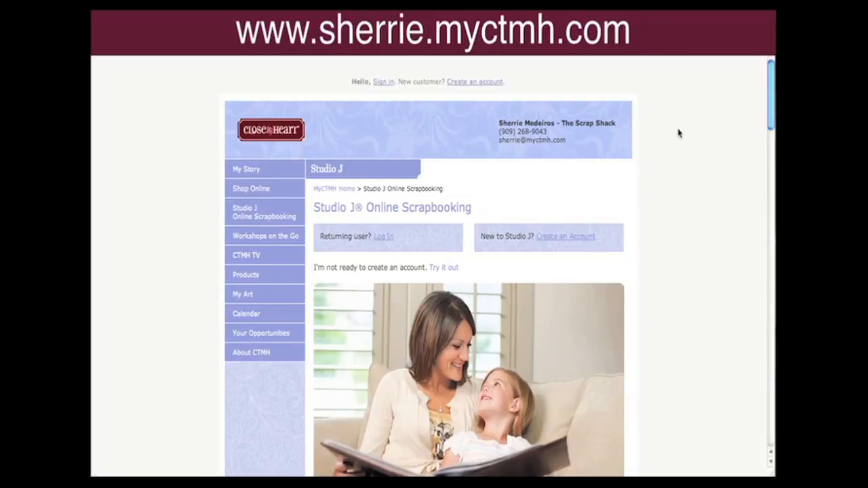
pyautogui.scroll(-3, 678, 133)
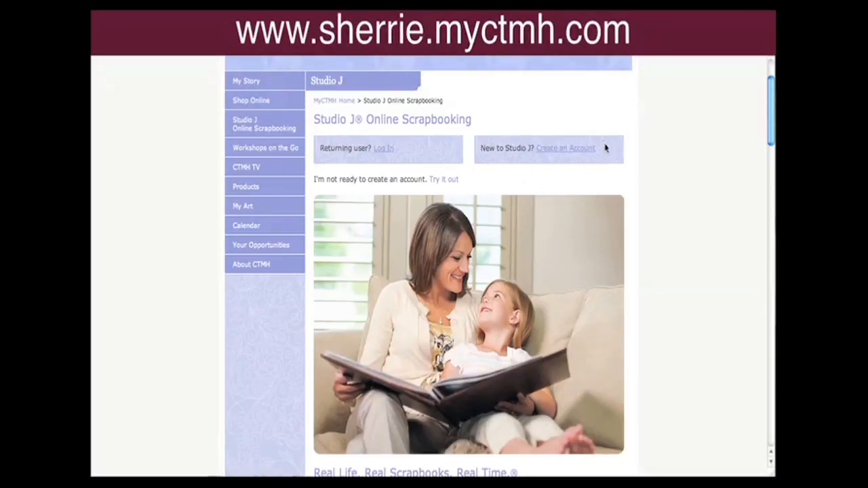
pyautogui.click(550, 153)
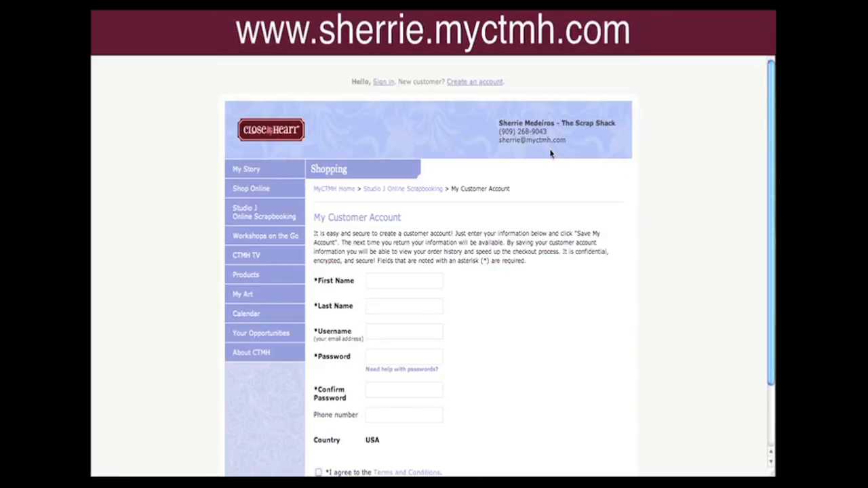
pyautogui.scroll(-2, 676, 180)
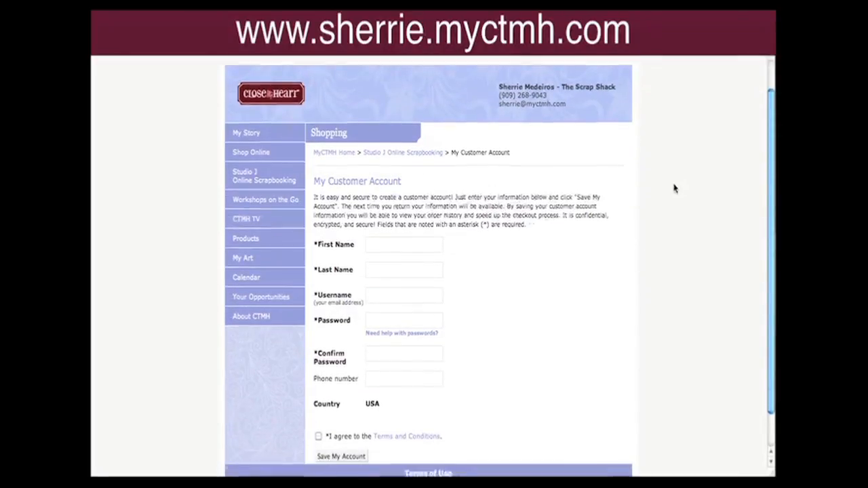
pyautogui.scroll(-2, 675, 188)
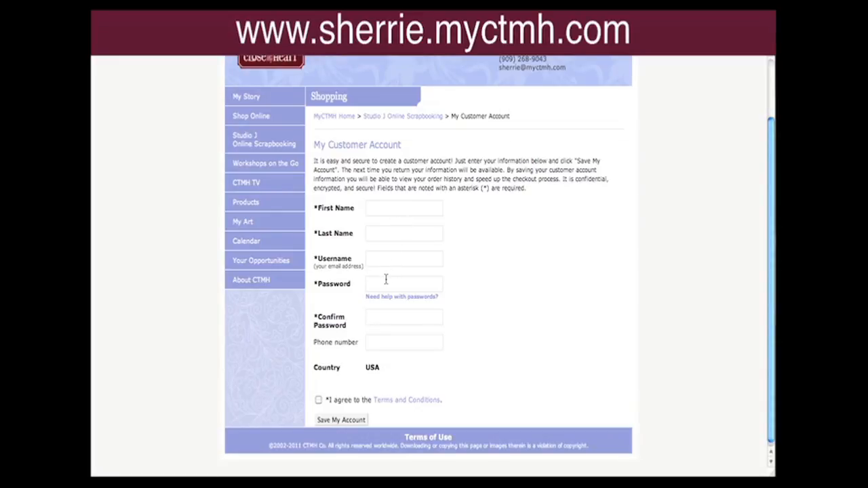
# Return to the Studio J page as a registered user and enter Studio J.
pyautogui.click(394, 212)
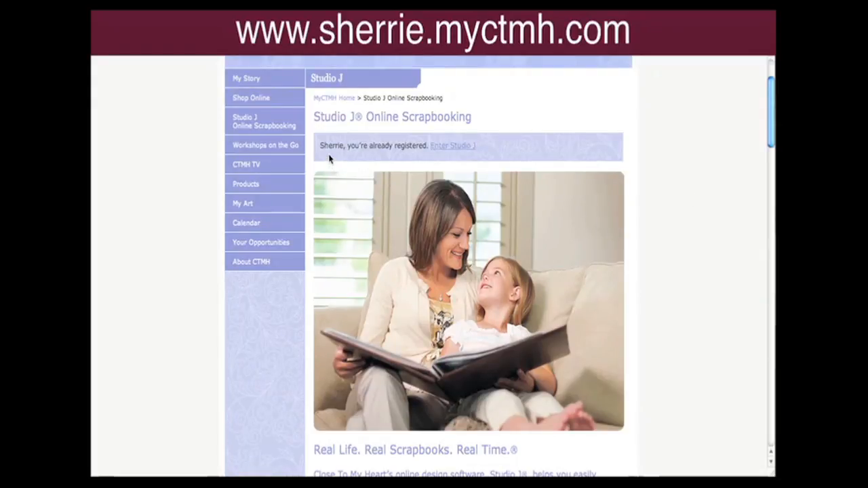
pyautogui.click(453, 148)
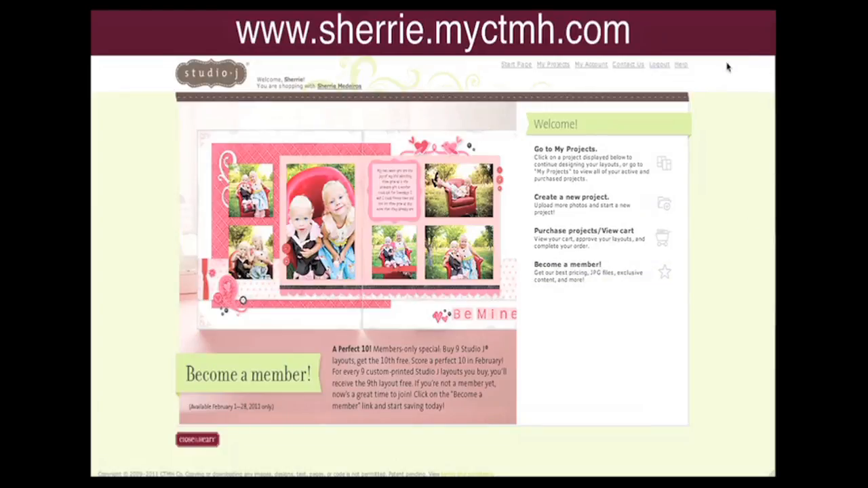
# Create a new project named "Boys riding April 2009".
pyautogui.click(596, 211)
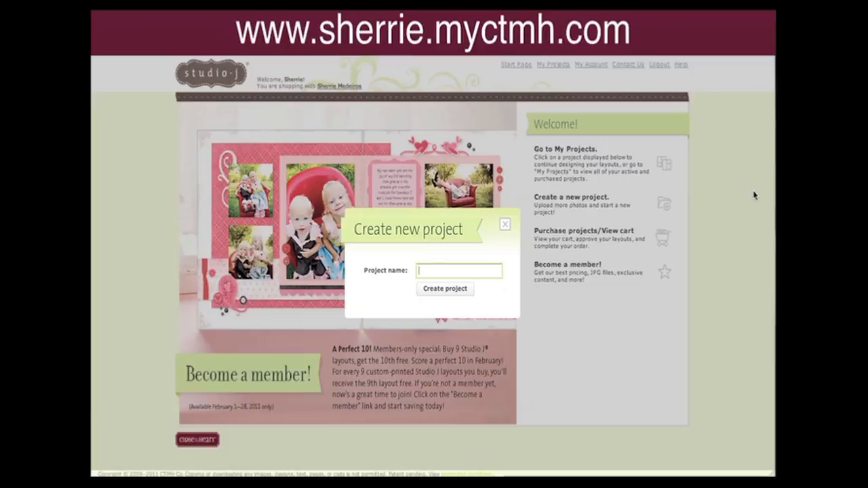
pyautogui.write('Boys.riding April 2009')
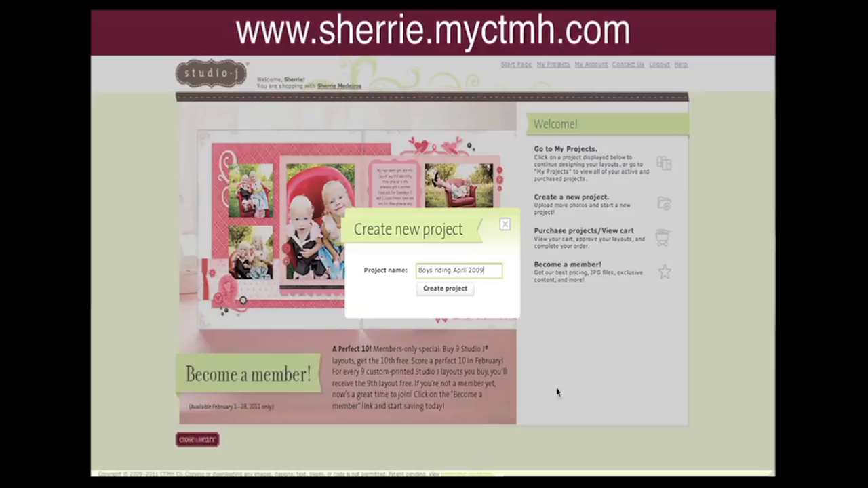
pyautogui.click(460, 292)
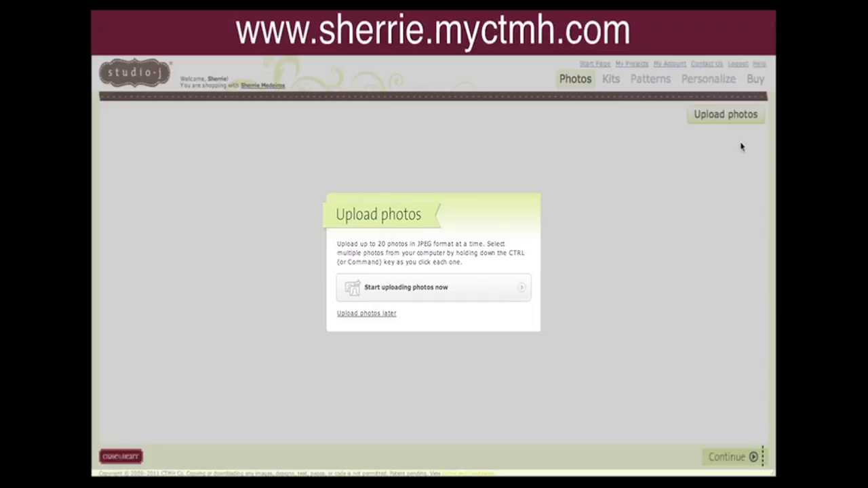
# Upload all seven photos from the Desktop's Boys riding pics folder and continue to kits.
pyautogui.click(393, 289)
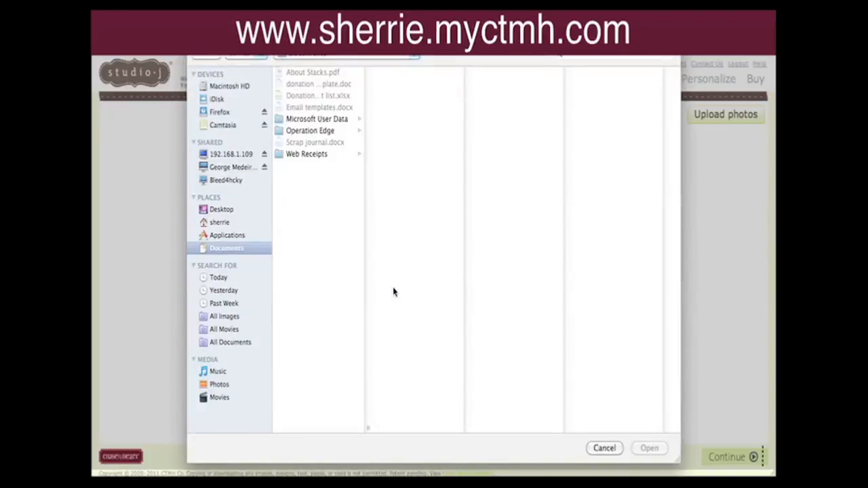
pyautogui.click(225, 211)
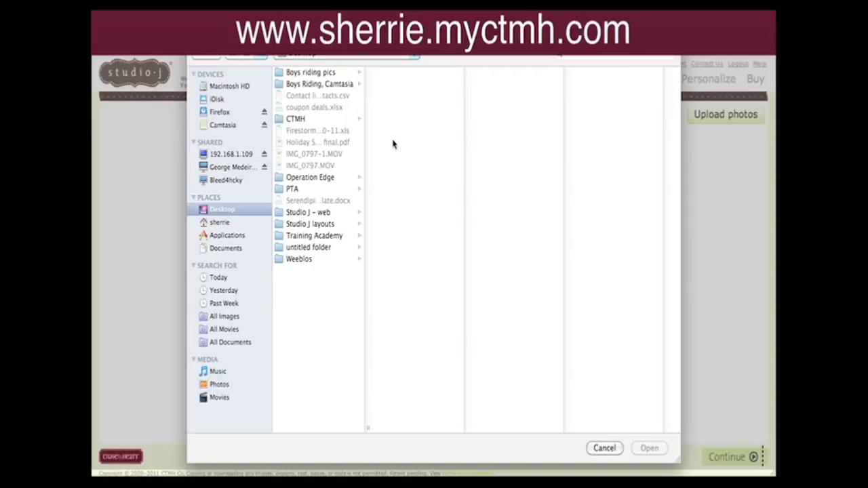
pyautogui.click(303, 74)
pyautogui.click(392, 73)
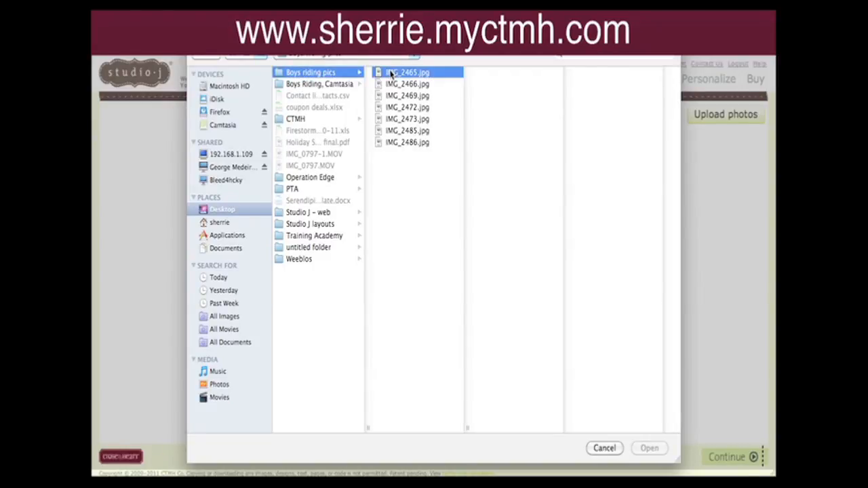
pyautogui.keyDown('shift'); pyautogui.click(411, 143); pyautogui.keyUp('shift')
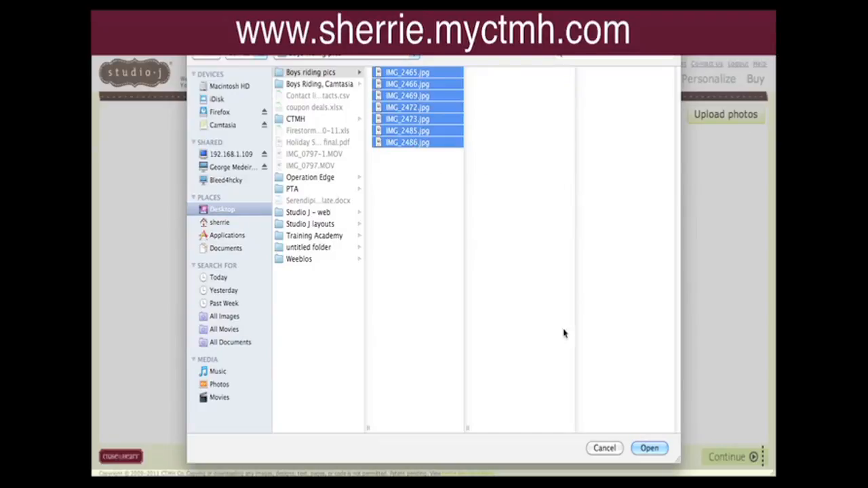
pyautogui.click(650, 449)
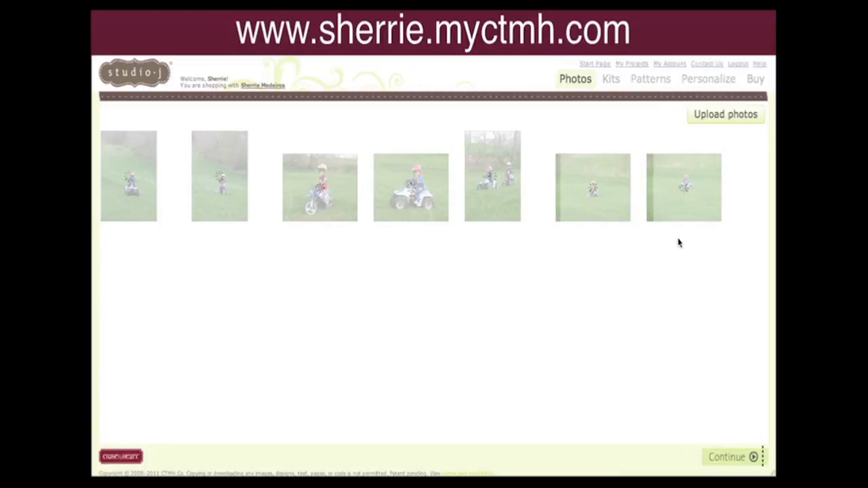
pyautogui.click(729, 461)
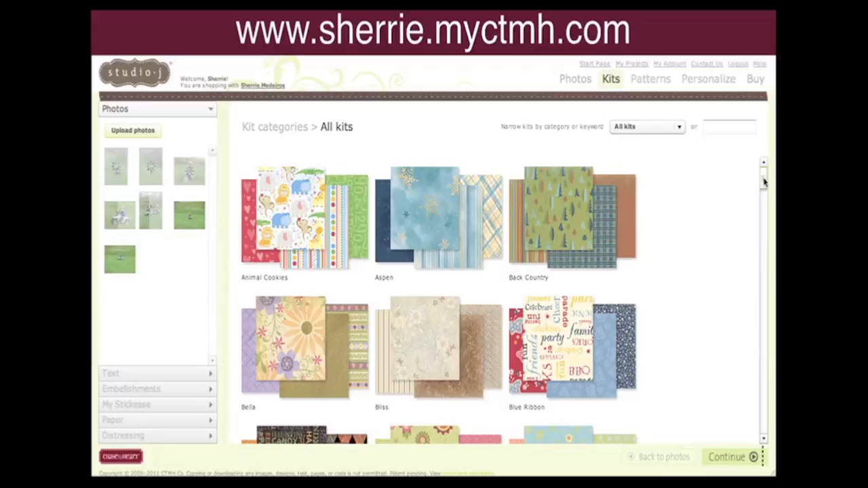
# Search the kits for "rough", select the Rough 'n' Tumble kit and continue to patterns.
pyautogui.click(679, 128)
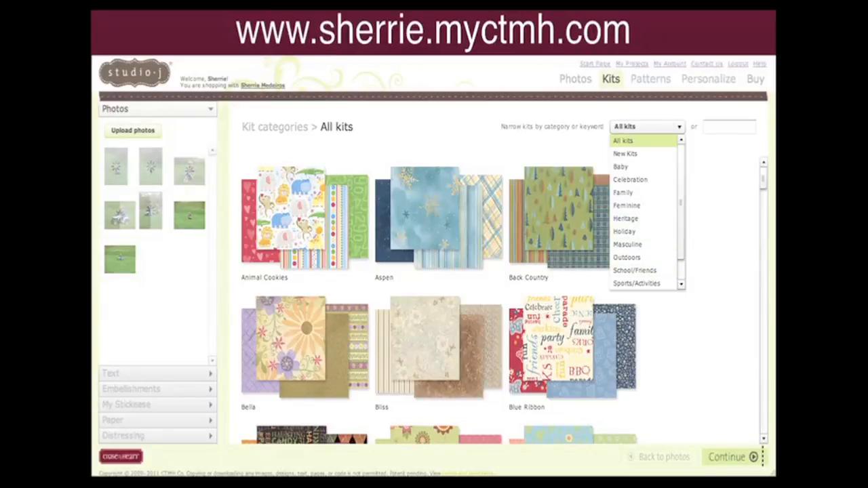
pyautogui.click(729, 126)
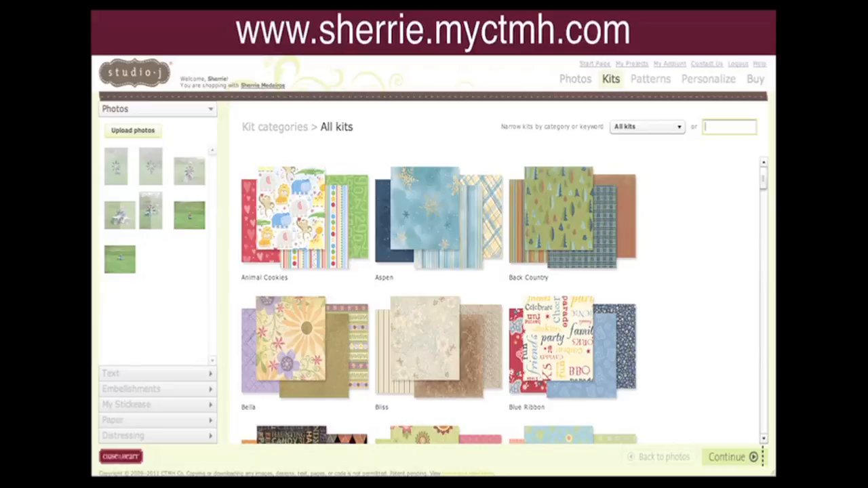
pyautogui.write('rou')
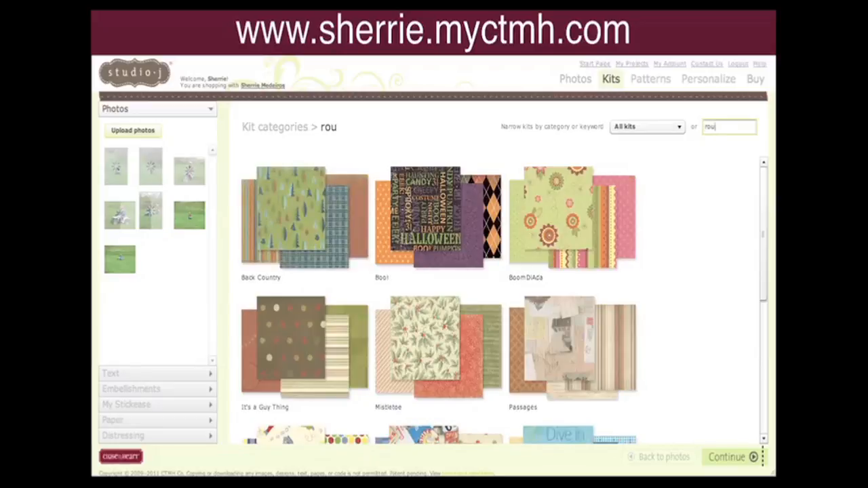
pyautogui.write('gh')
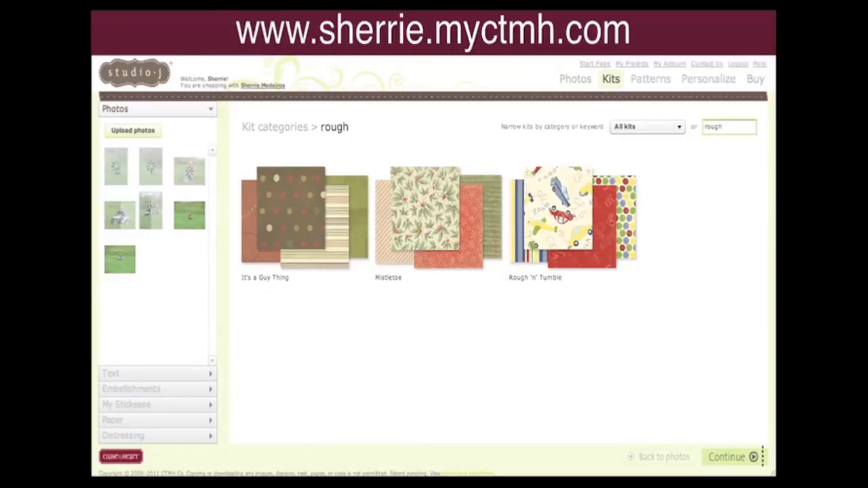
pyautogui.click(594, 212)
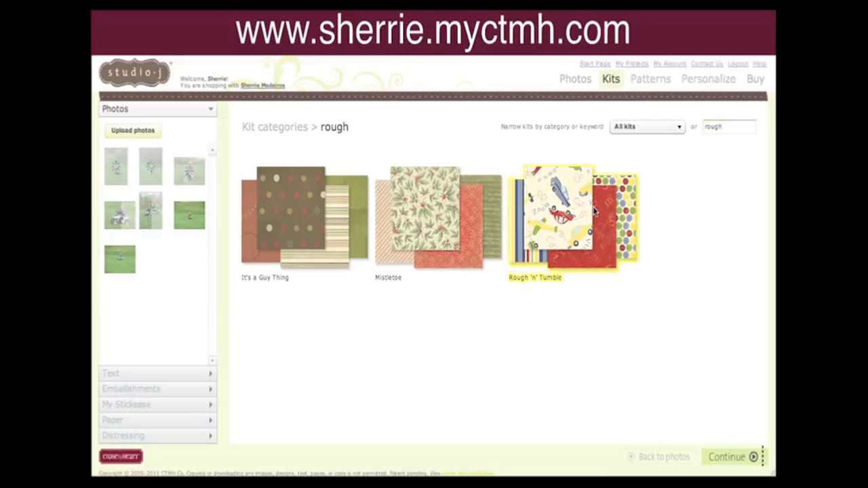
pyautogui.click(725, 457)
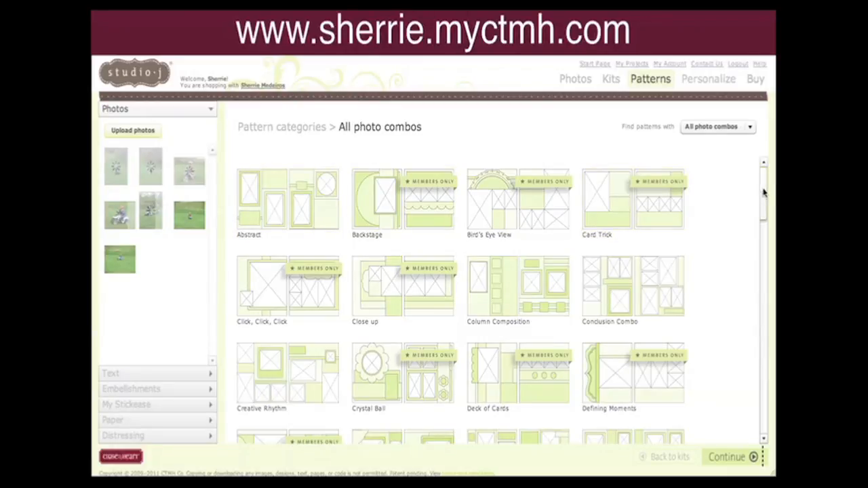
# Filter patterns to 7 photos, choose the Sweet Symphony pattern and continue.
pyautogui.moveTo(764, 193)
pyautogui.mouseDown()
pyautogui.moveTo(761, 255)
pyautogui.moveTo(763, 192)
pyautogui.mouseUp()
pyautogui.click(749, 128)
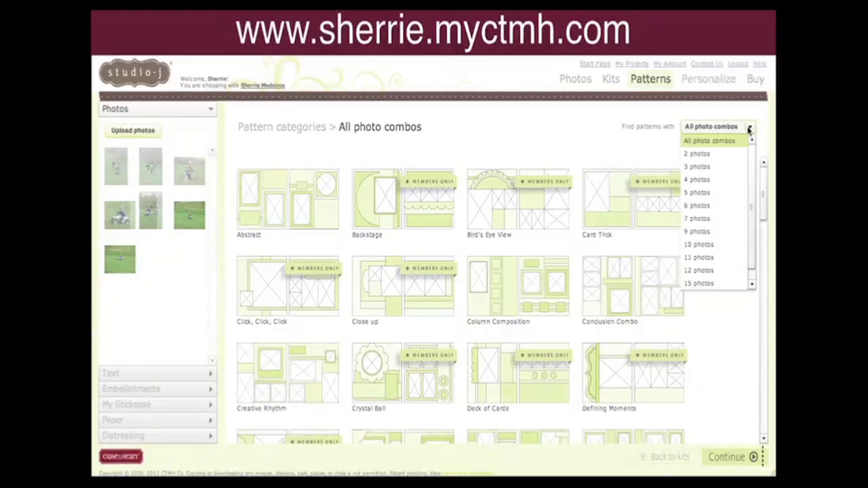
pyautogui.click(699, 218)
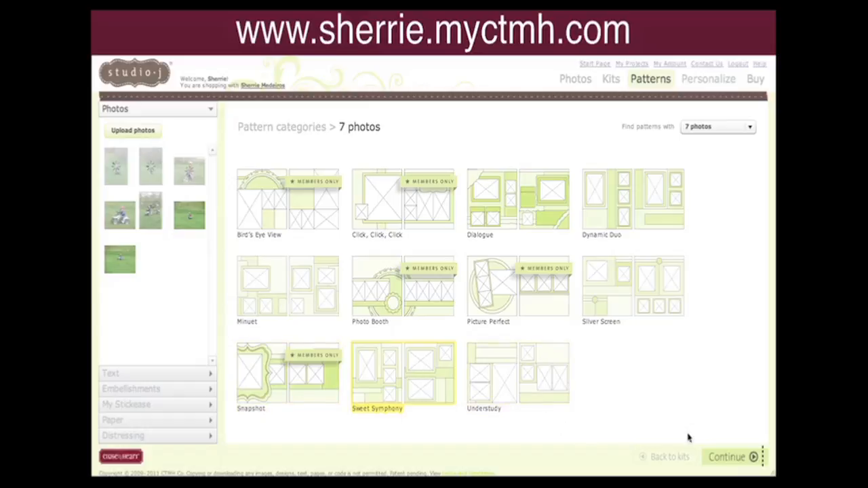
pyautogui.click(738, 458)
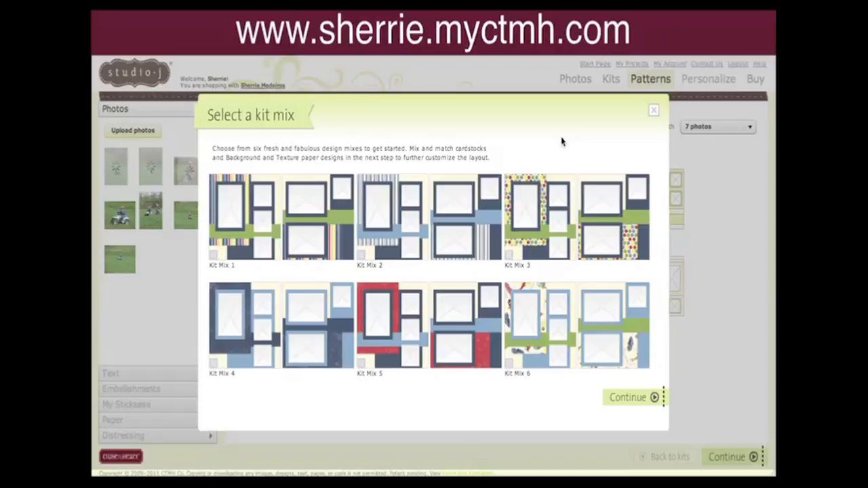
# Choose Kit Mix 5 for the layout and continue.
pyautogui.click(445, 307)
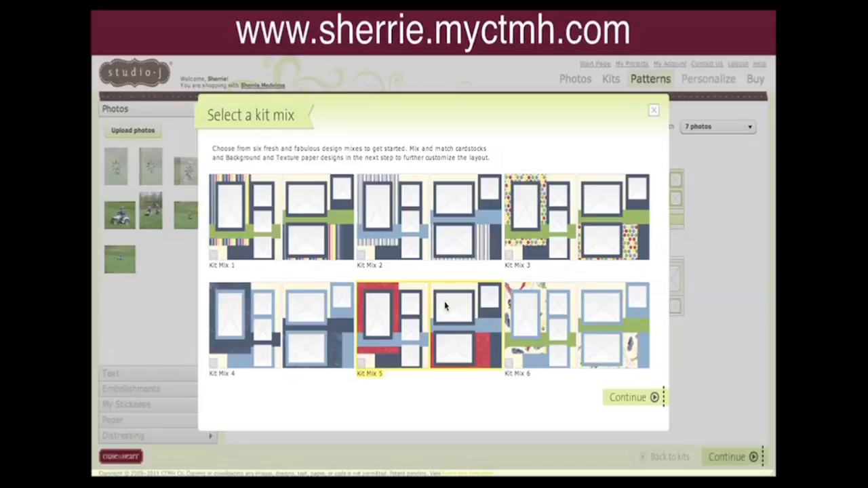
pyautogui.click(632, 401)
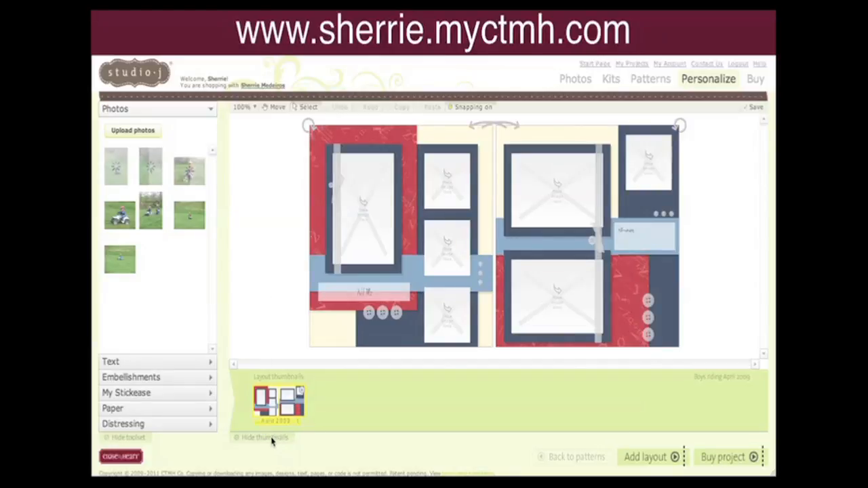
# Hide the layout thumbnails and view the layout's context menu options.
pyautogui.click(273, 438)
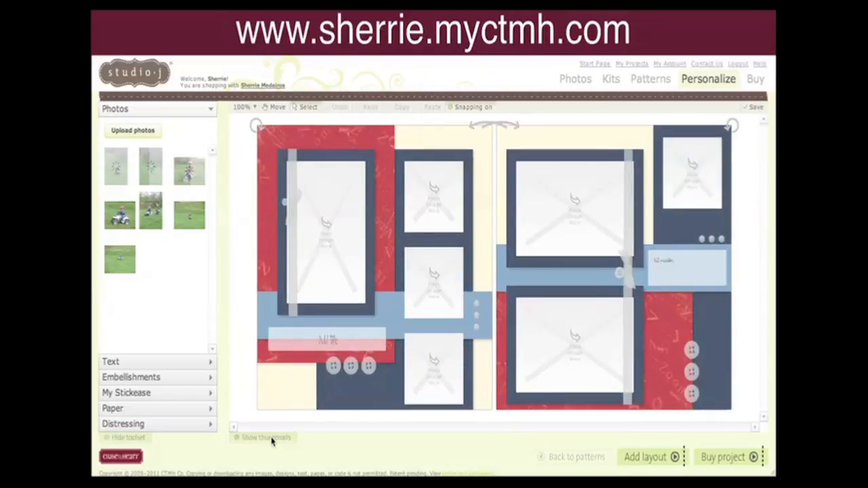
pyautogui.rightClick(244, 225)
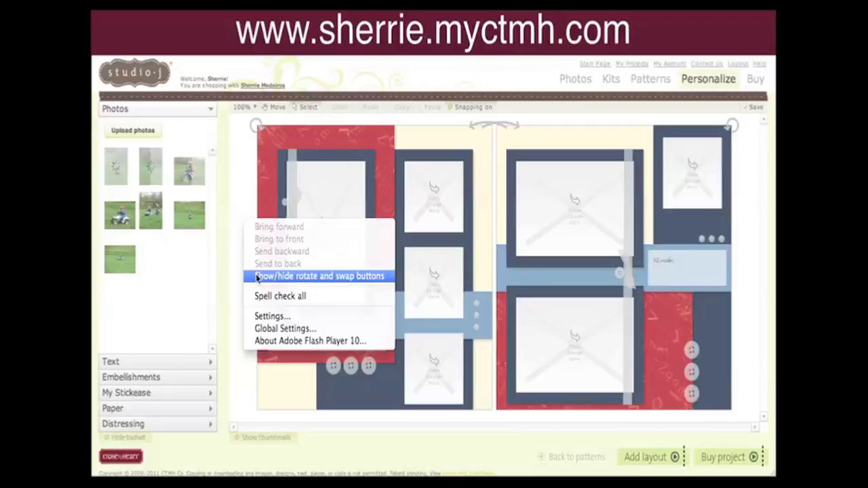
pyautogui.click(247, 193)
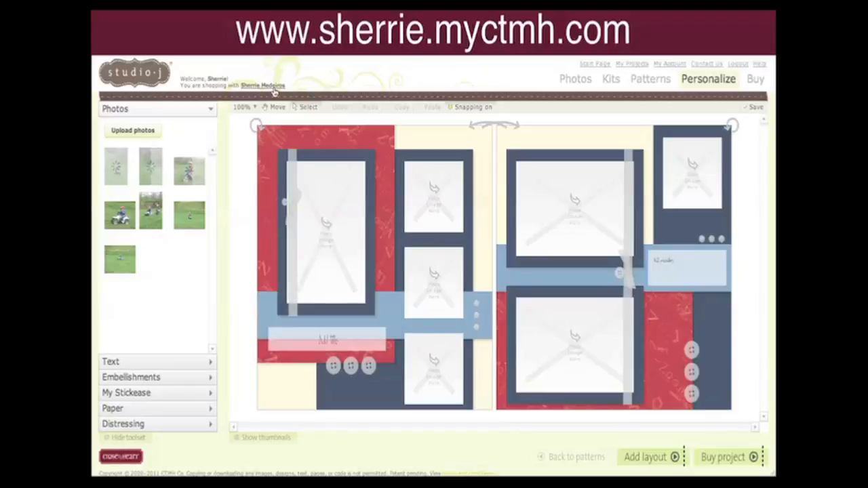
# Rotate the left page's design through four orientations, then swap the two pages.
pyautogui.click(256, 126)
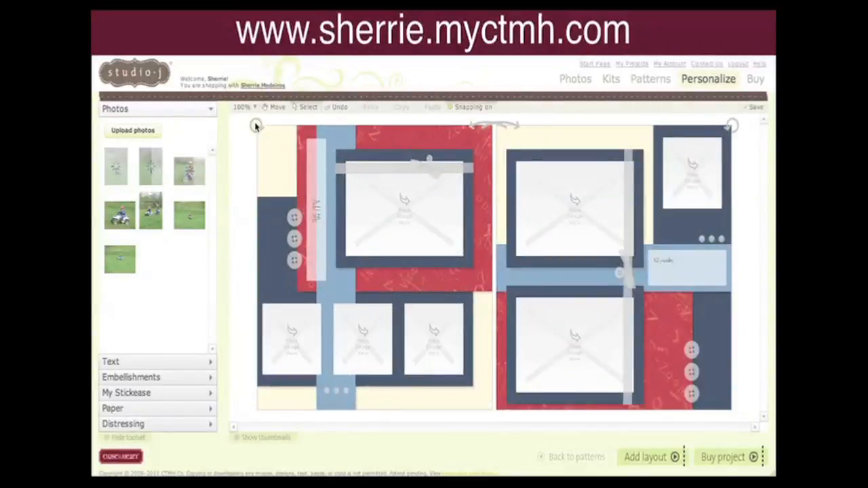
pyautogui.click(256, 127)
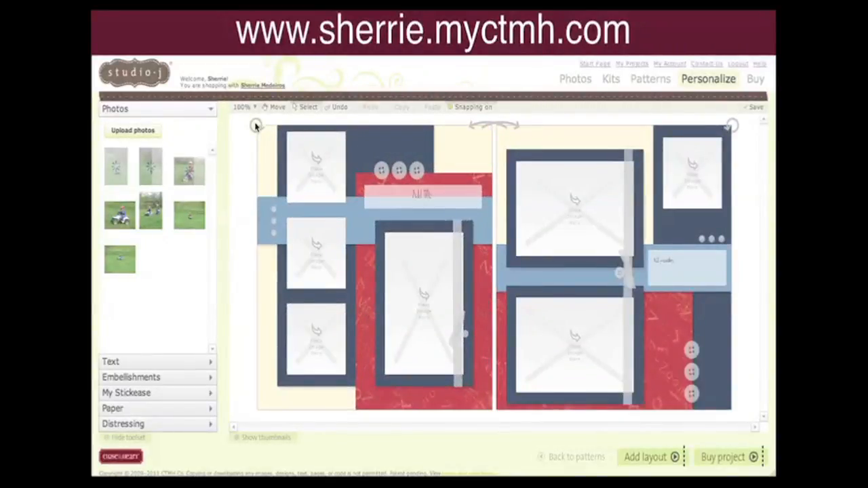
pyautogui.click(255, 126)
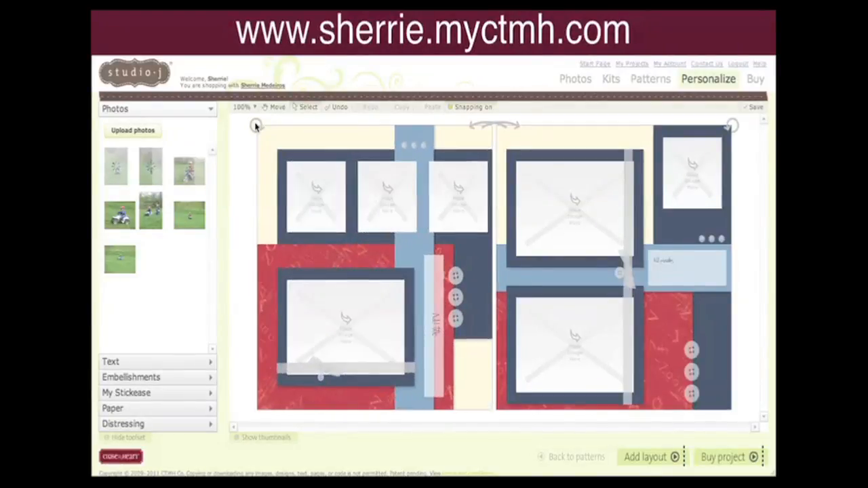
pyautogui.click(256, 127)
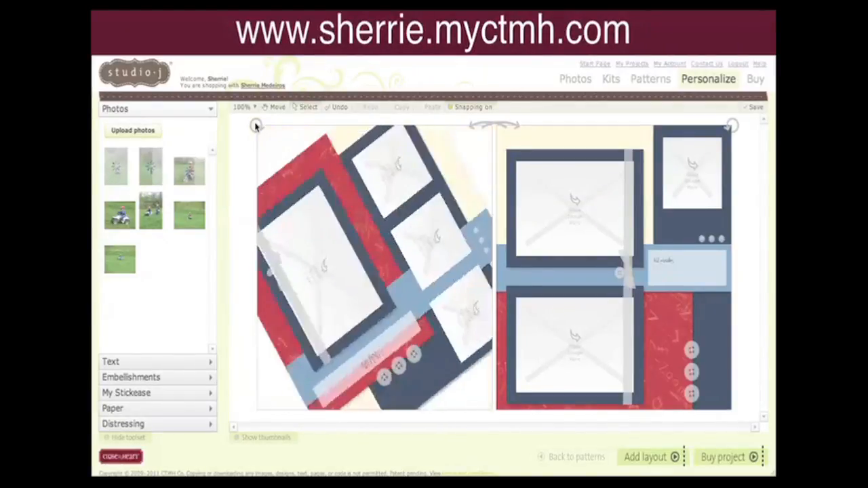
pyautogui.click(496, 126)
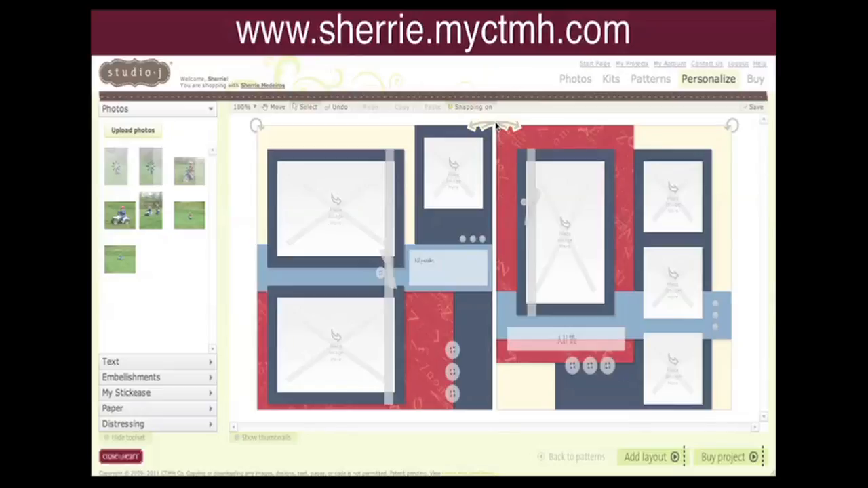
# Swap the two pages back and hide the rotate and swap buttons.
pyautogui.click(496, 126)
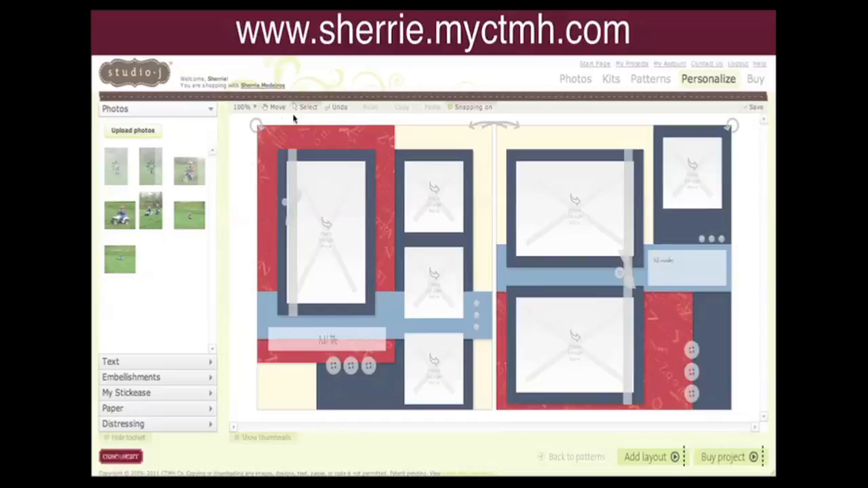
pyautogui.rightClick(247, 175)
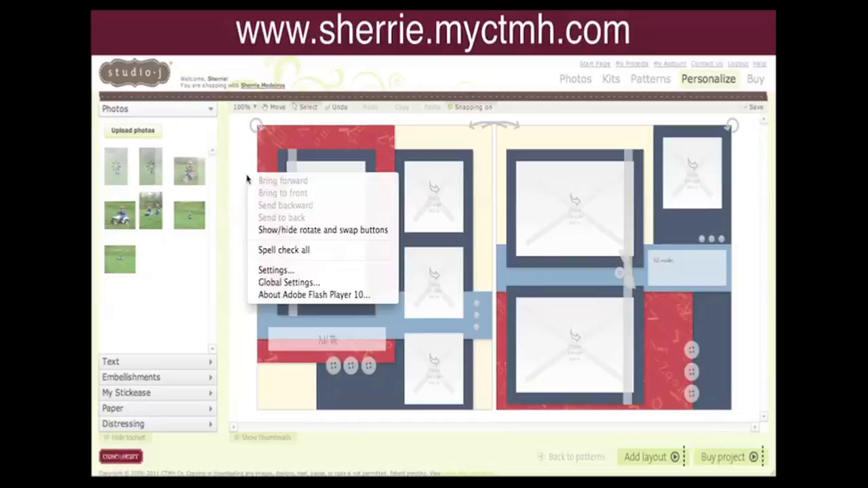
pyautogui.click(259, 230)
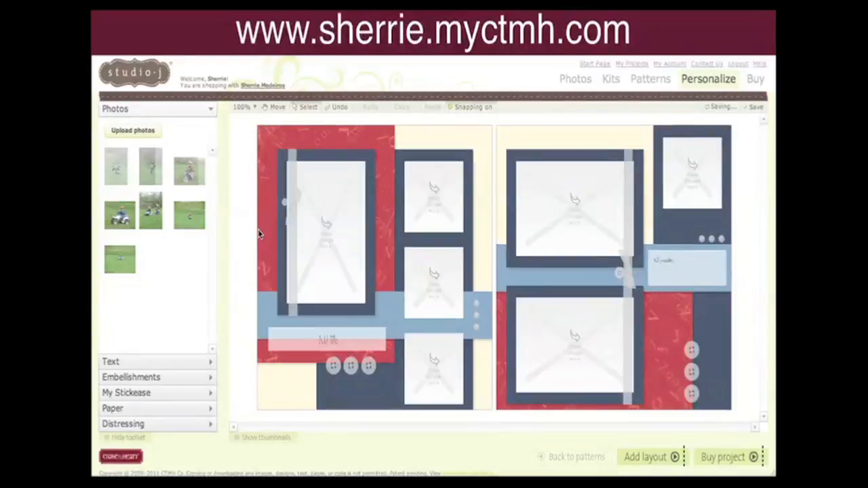
# Apply the green cardstock to the left page's background paper, trying yellow along the way.
pyautogui.click(478, 144)
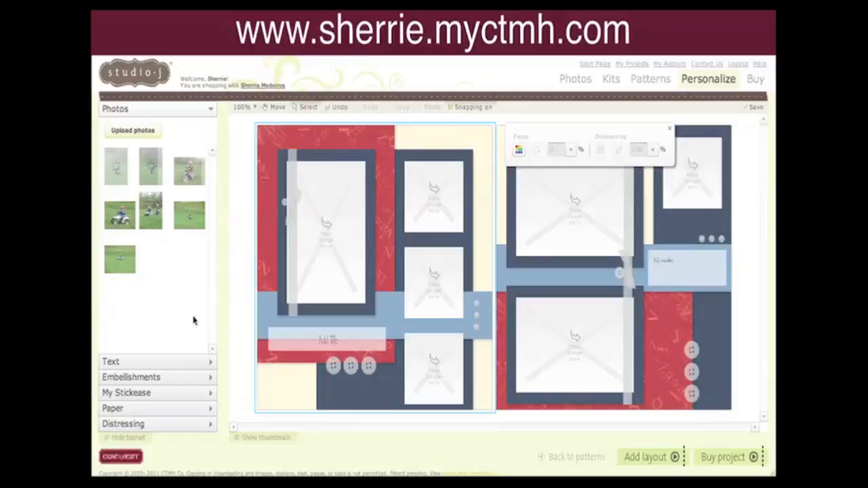
pyautogui.click(156, 407)
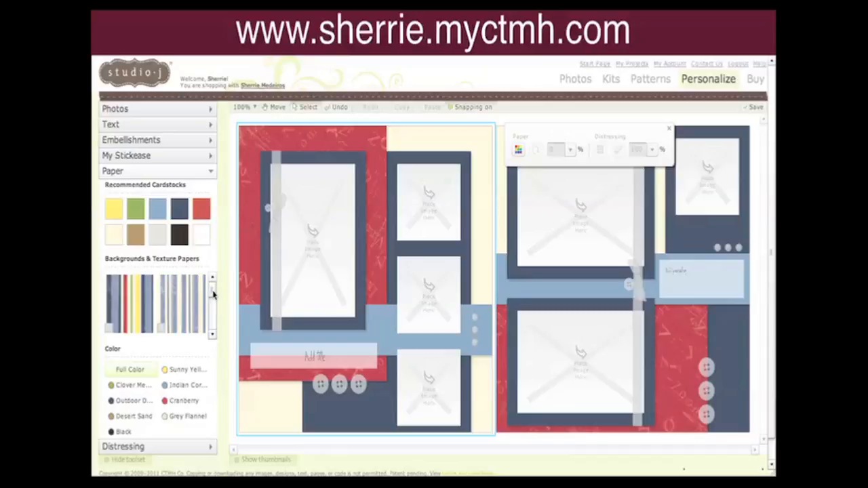
pyautogui.moveTo(212, 292); pyautogui.dragTo(213, 320)
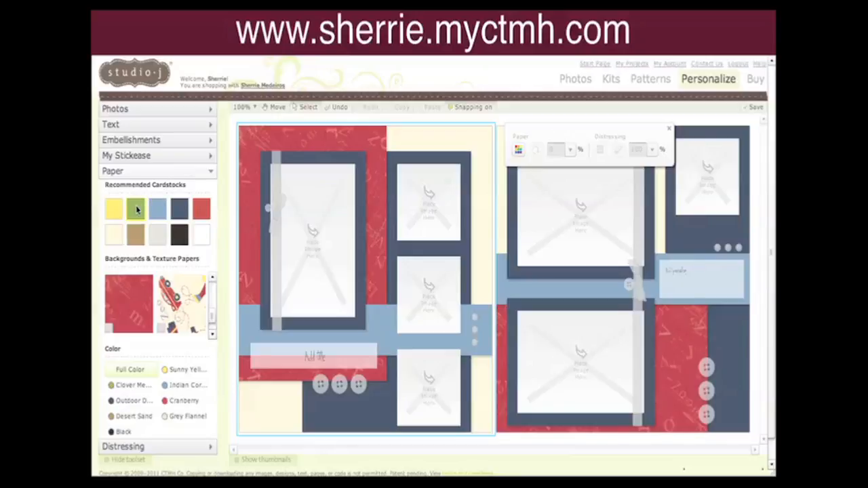
pyautogui.moveTo(137, 211); pyautogui.dragTo(418, 144)
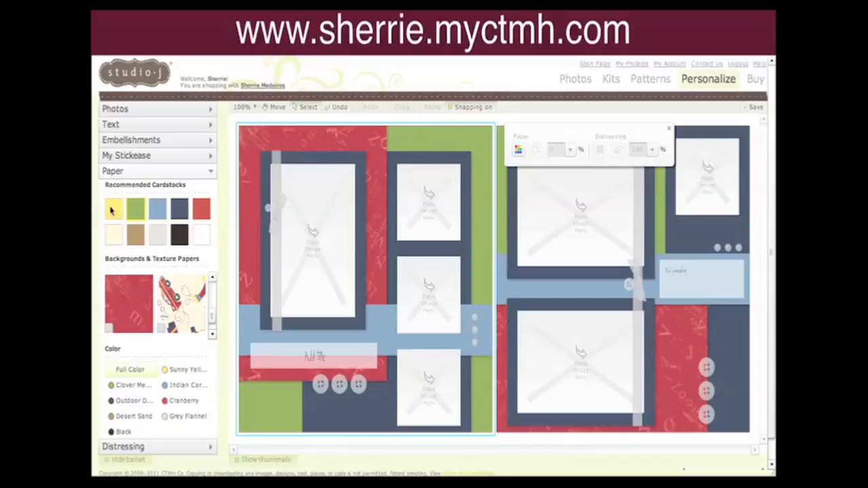
pyautogui.moveTo(112, 211); pyautogui.dragTo(440, 148)
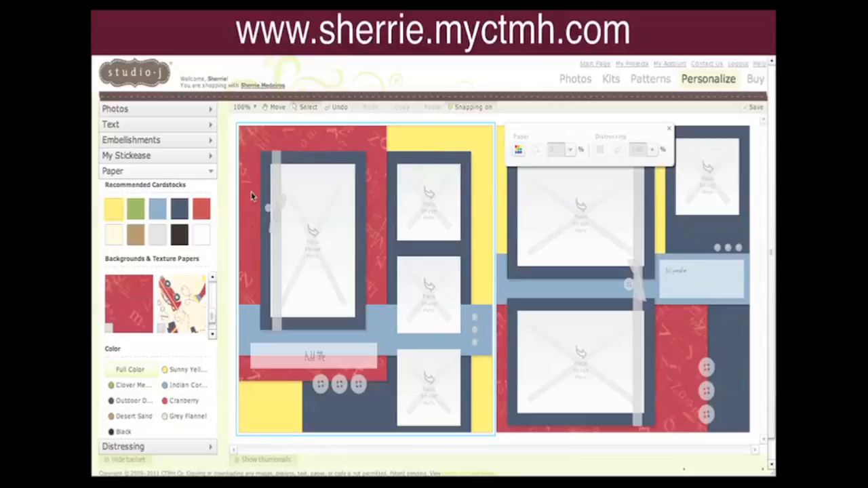
pyautogui.moveTo(139, 212); pyautogui.dragTo(411, 139)
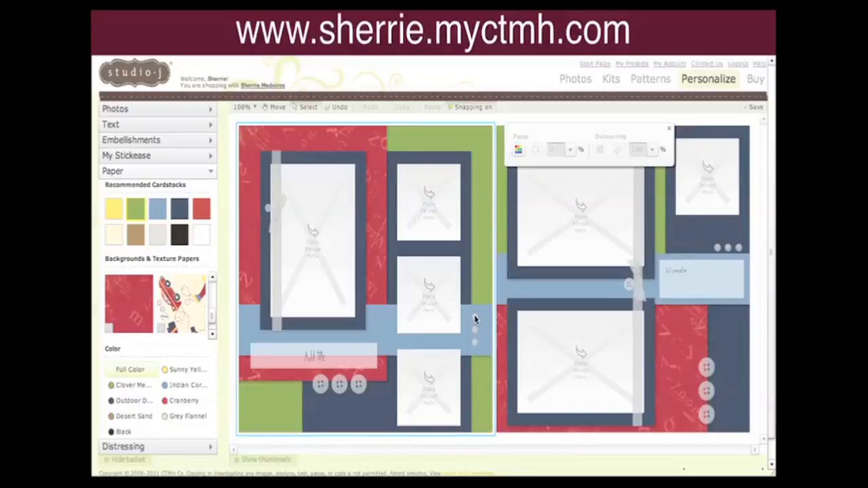
# Recolor the three brads and all like items red.
pyautogui.click(474, 319)
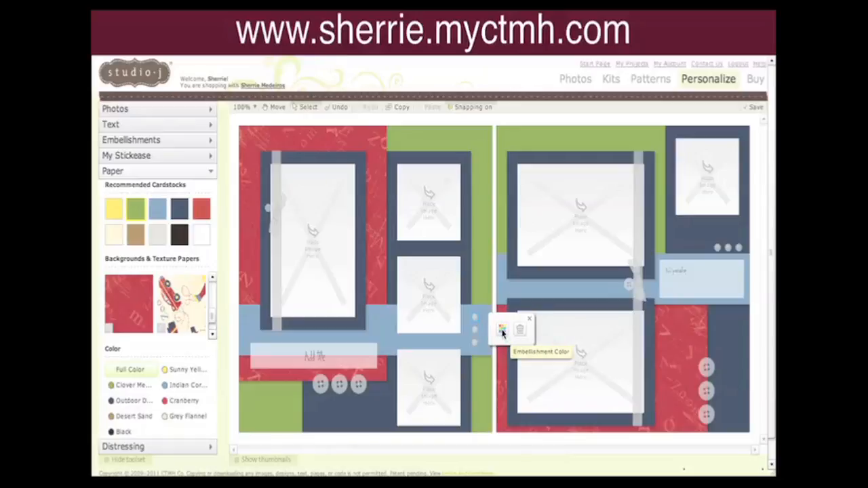
pyautogui.click(502, 331)
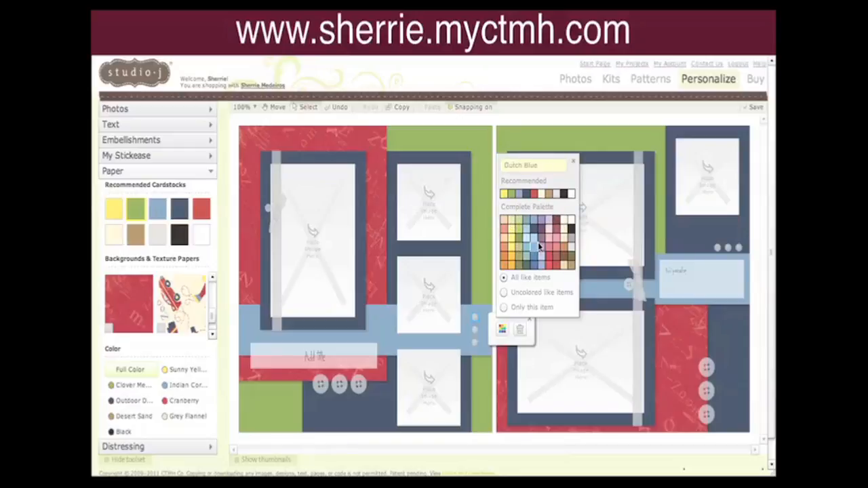
pyautogui.click(534, 195)
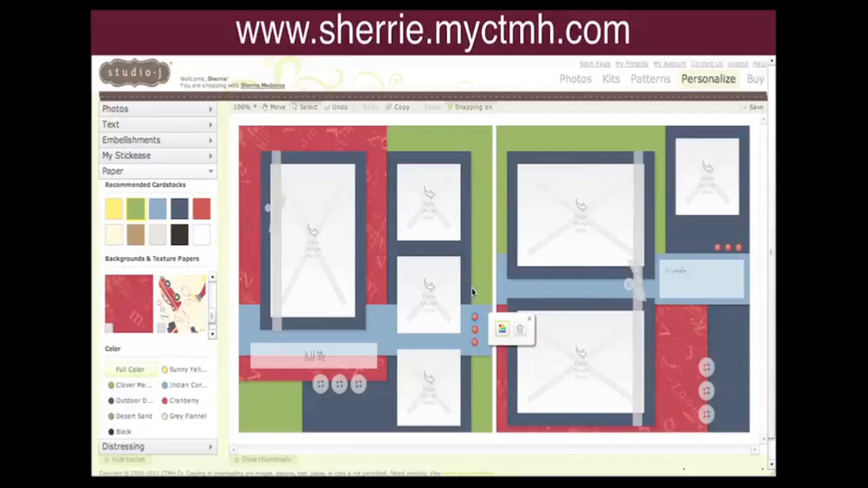
# Recolor only the right page's first brad, trying green and then Outdoor Denim.
pyautogui.click(721, 250)
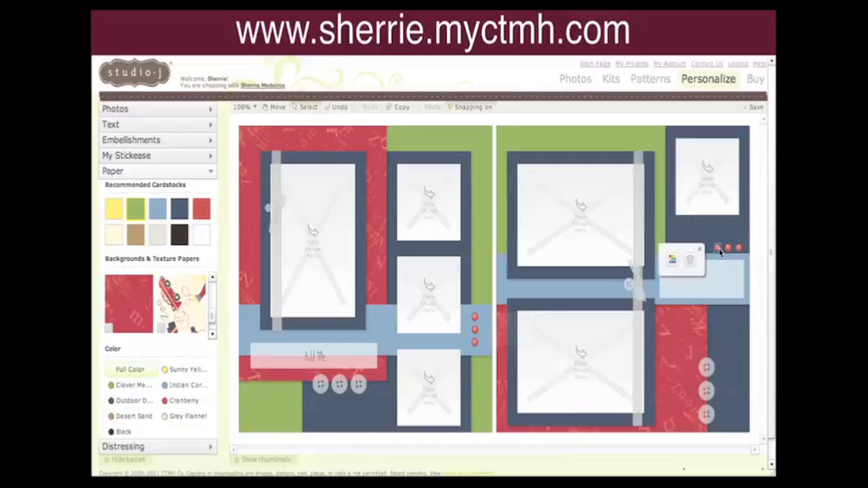
pyautogui.click(673, 263)
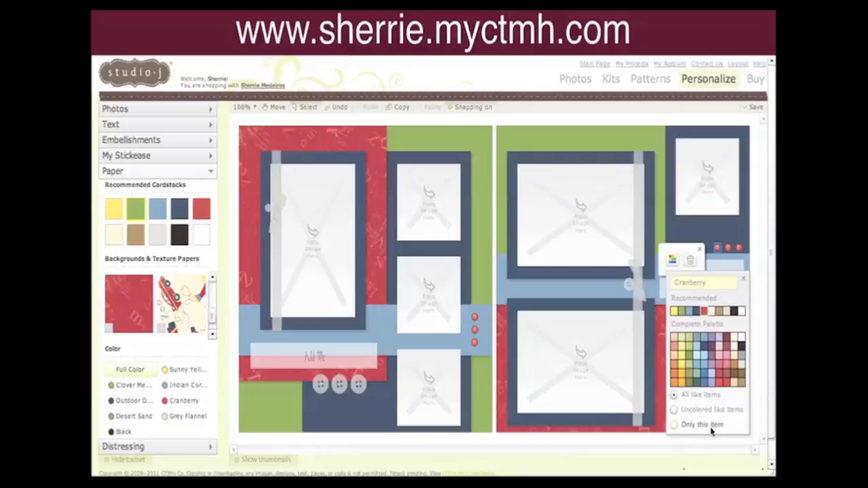
pyautogui.click(675, 428)
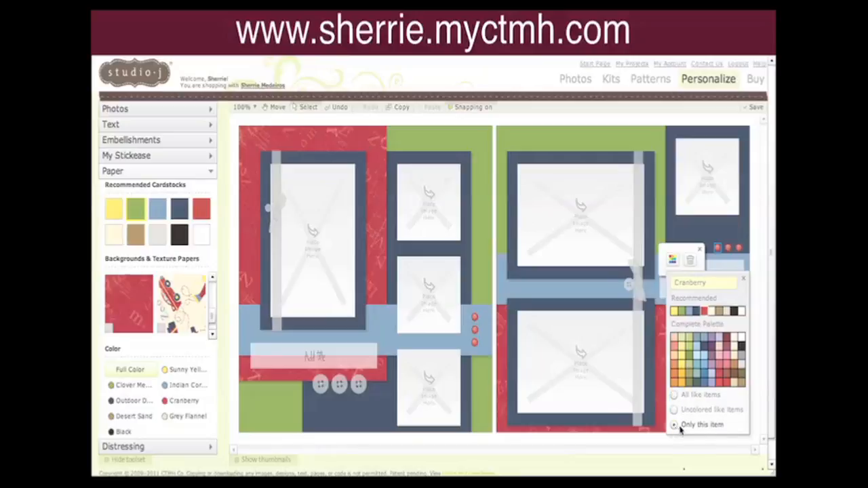
pyautogui.click(682, 312)
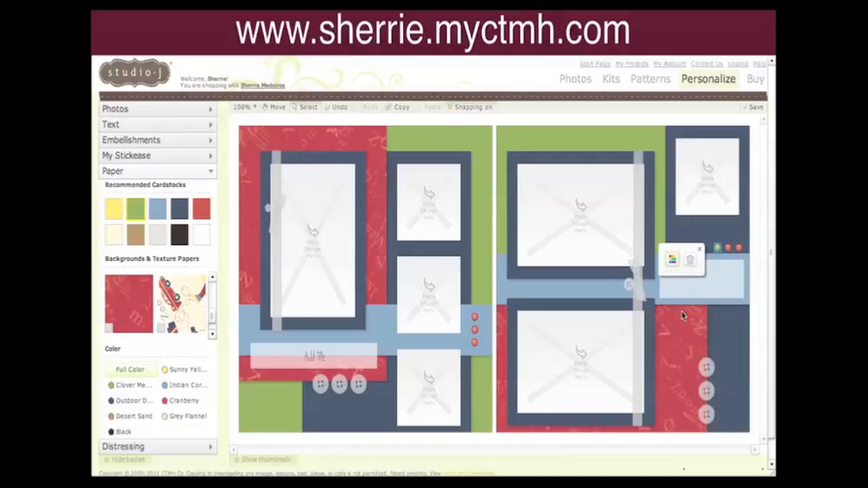
pyautogui.click(757, 202)
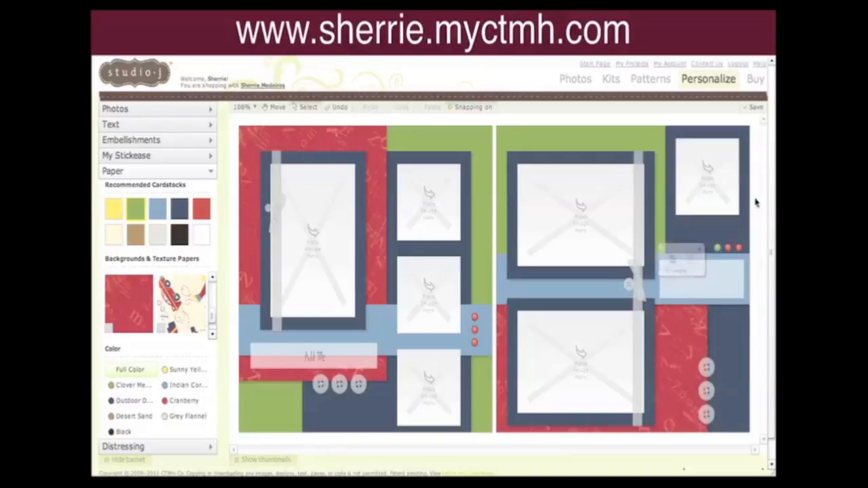
pyautogui.click(719, 249)
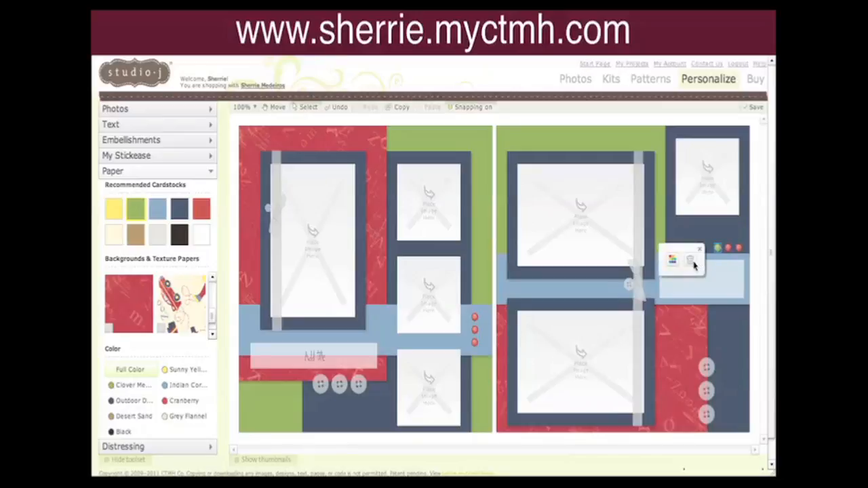
pyautogui.click(672, 261)
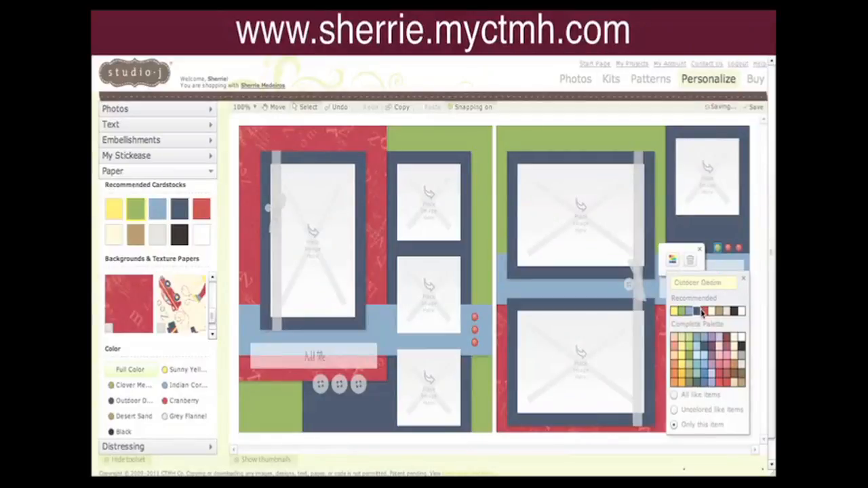
pyautogui.click(705, 311)
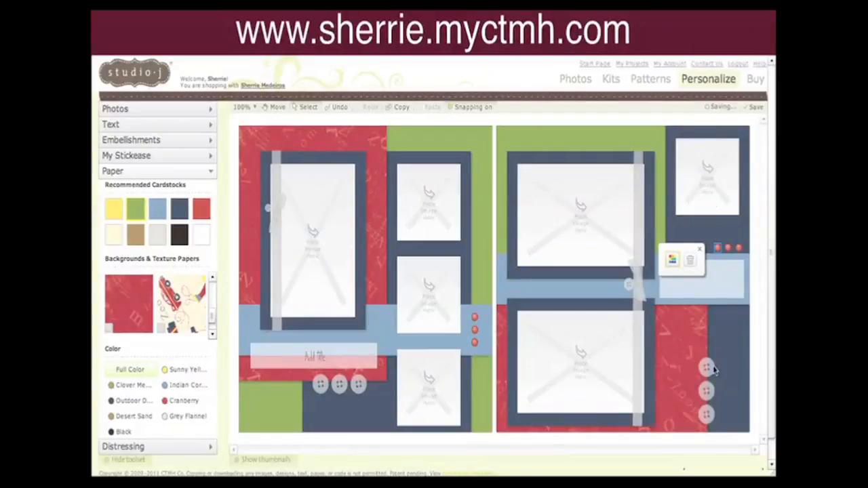
# Recolor all the buttons Clover Meadow with Cranberry stitching.
pyautogui.click(711, 368)
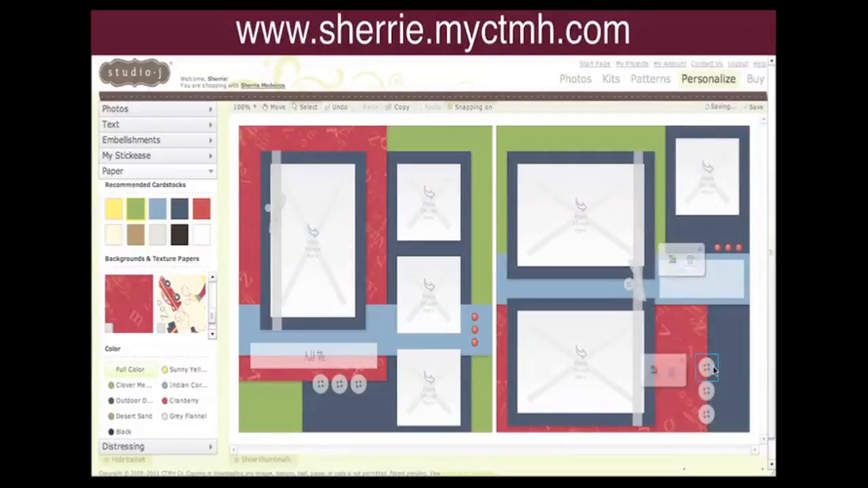
pyautogui.click(656, 371)
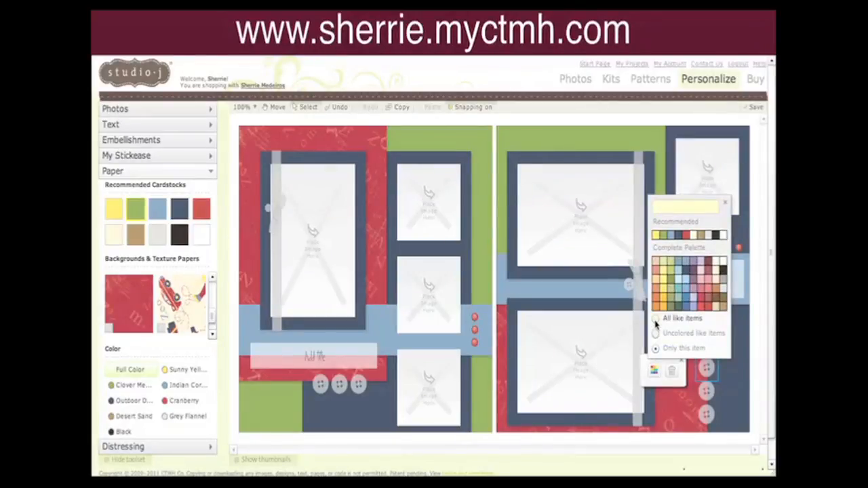
pyautogui.click(656, 321)
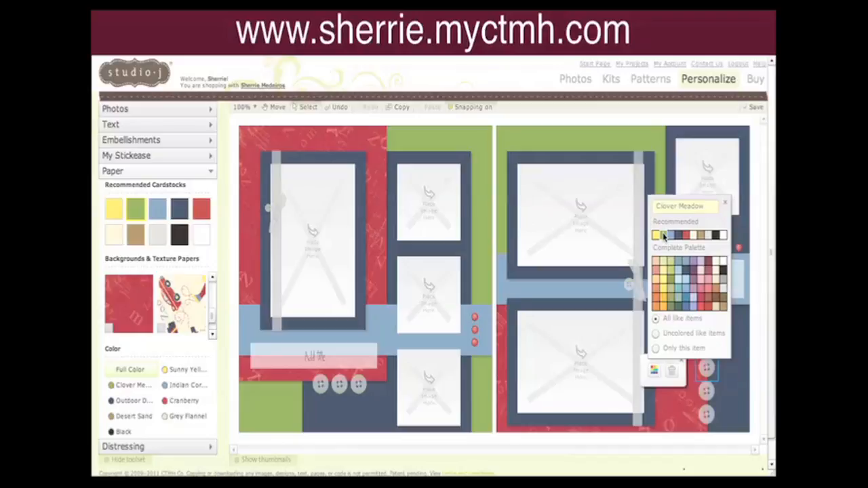
pyautogui.click(664, 235)
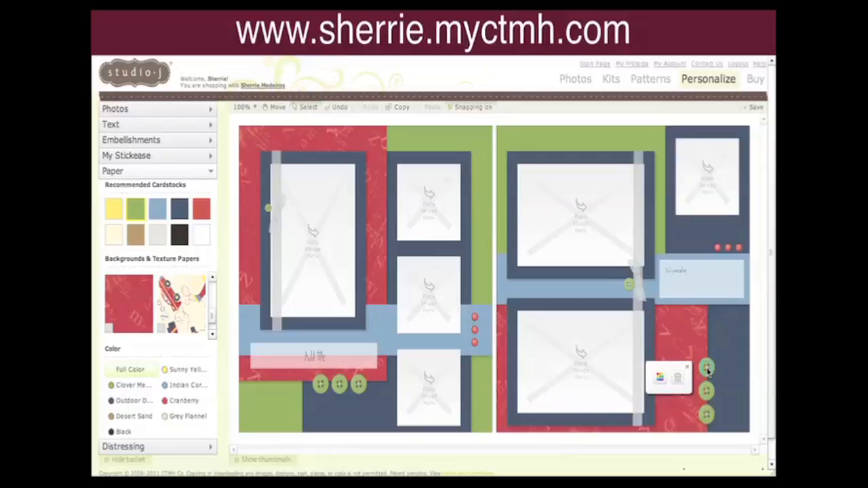
pyautogui.click(658, 378)
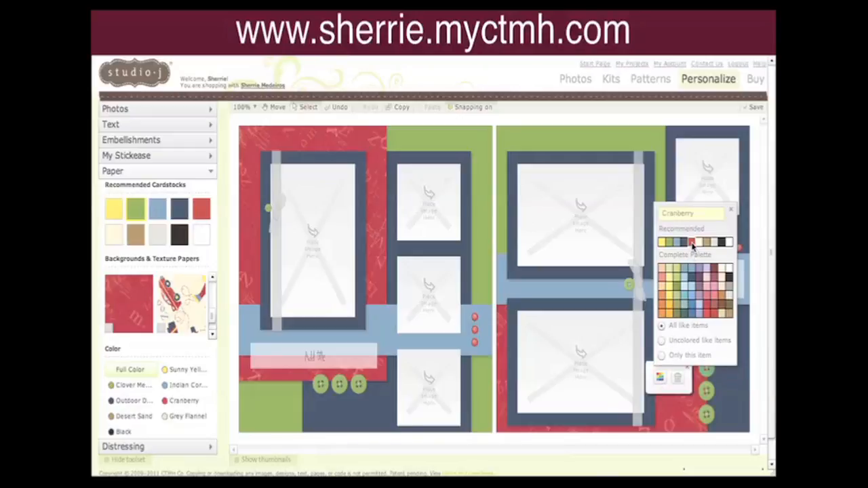
pyautogui.click(693, 243)
pyautogui.click(692, 245)
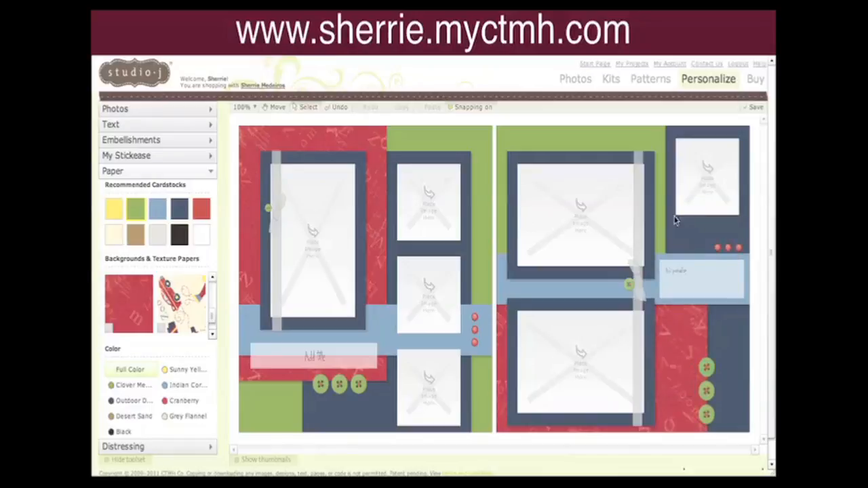
# Delete the vertical ribbon and its knot from the right page.
pyautogui.click(642, 171)
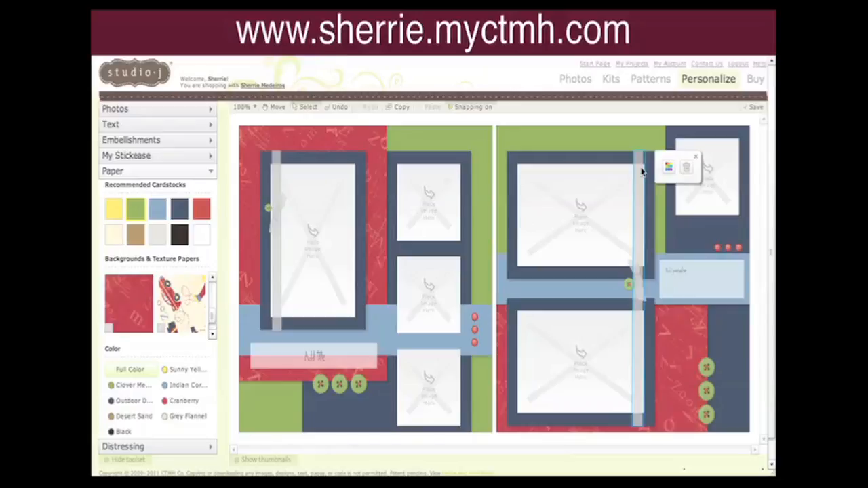
pyautogui.click(687, 169)
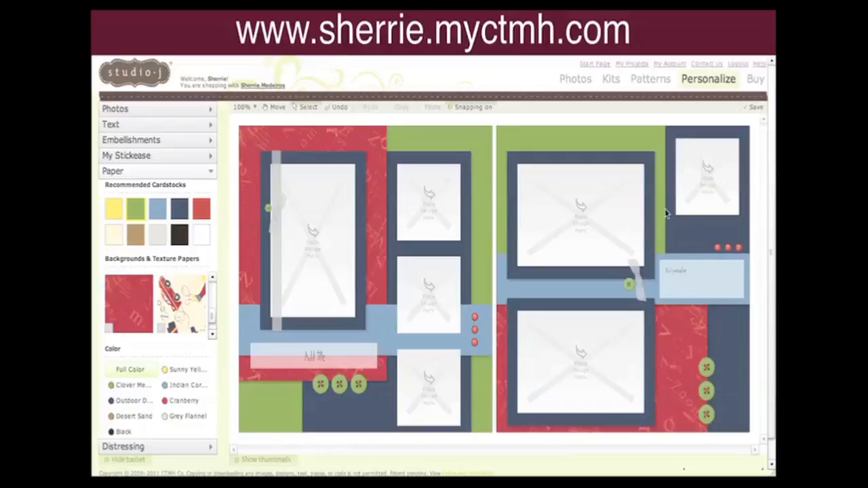
pyautogui.click(638, 287)
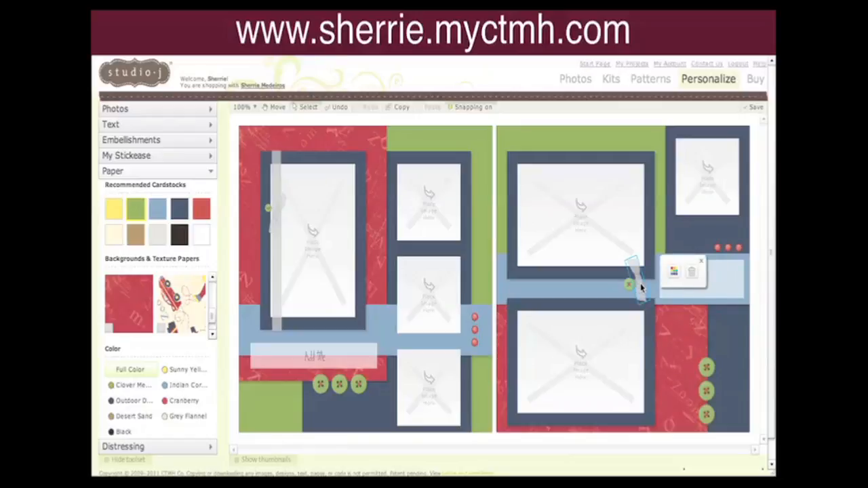
pyautogui.click(692, 272)
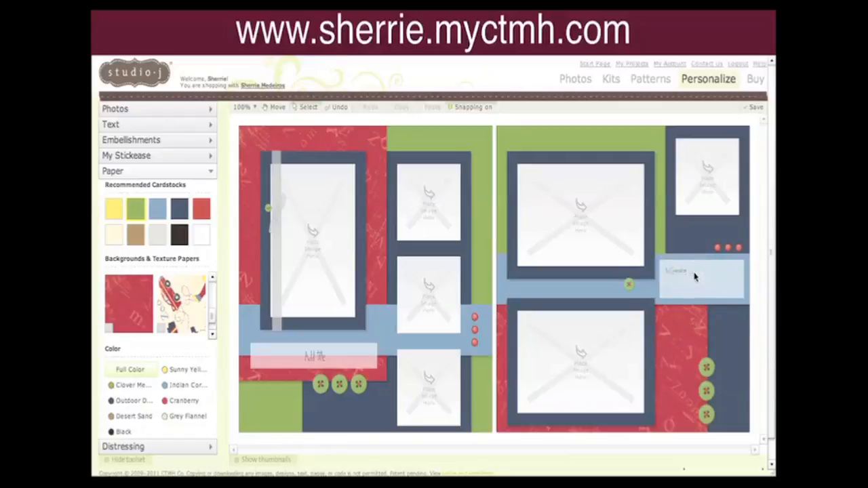
# Delete the vertical ribbon pieces from the left page's large photo mat.
pyautogui.click(276, 273)
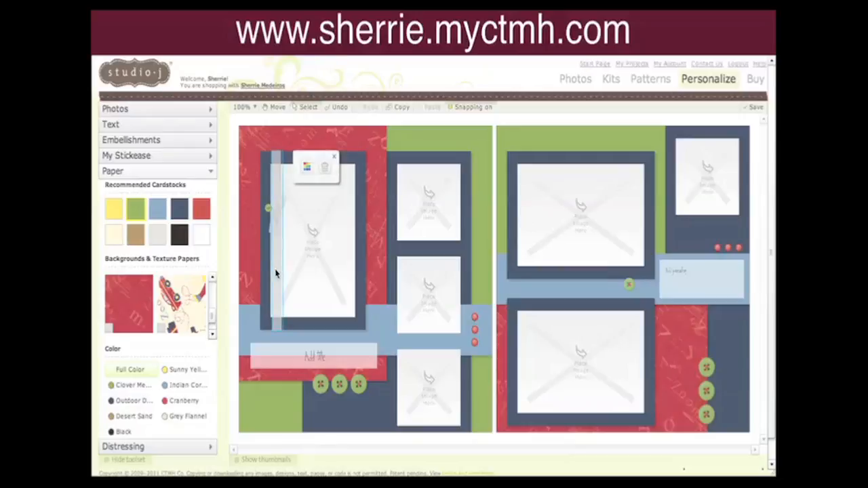
pyautogui.click(326, 169)
pyautogui.click(276, 218)
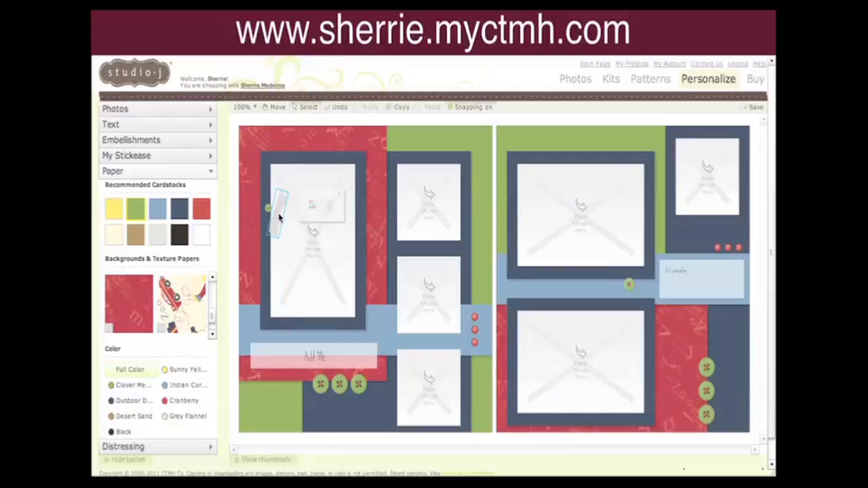
pyautogui.click(331, 207)
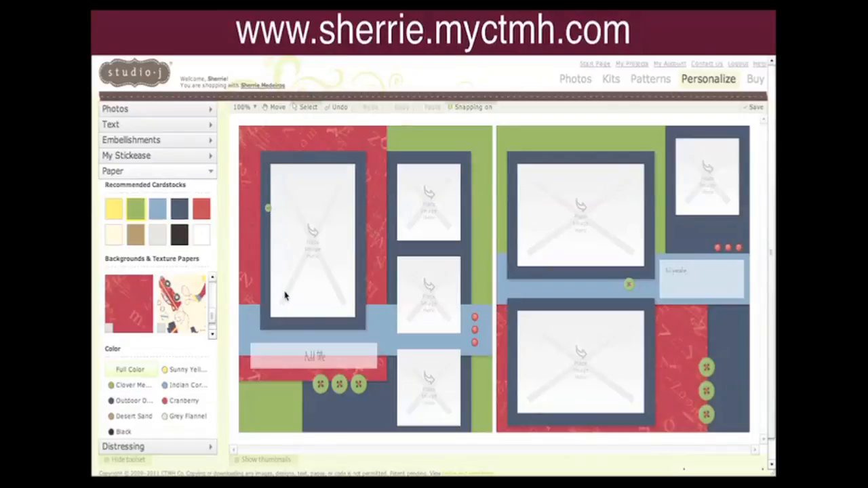
# Delete the small green brad from the left page's large photo mat.
pyautogui.click(268, 213)
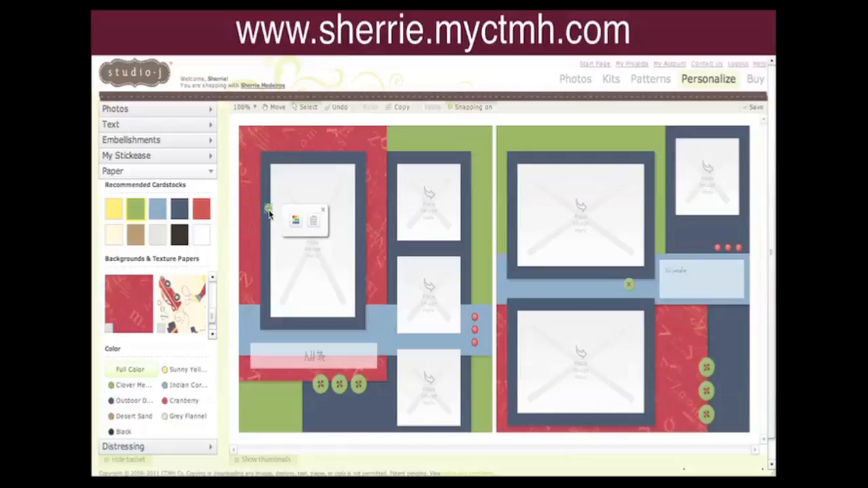
pyautogui.click(314, 220)
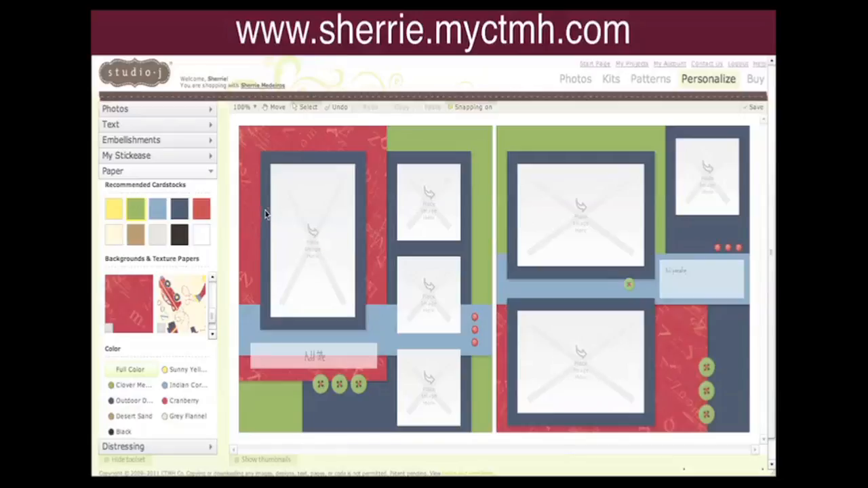
pyautogui.click(268, 215)
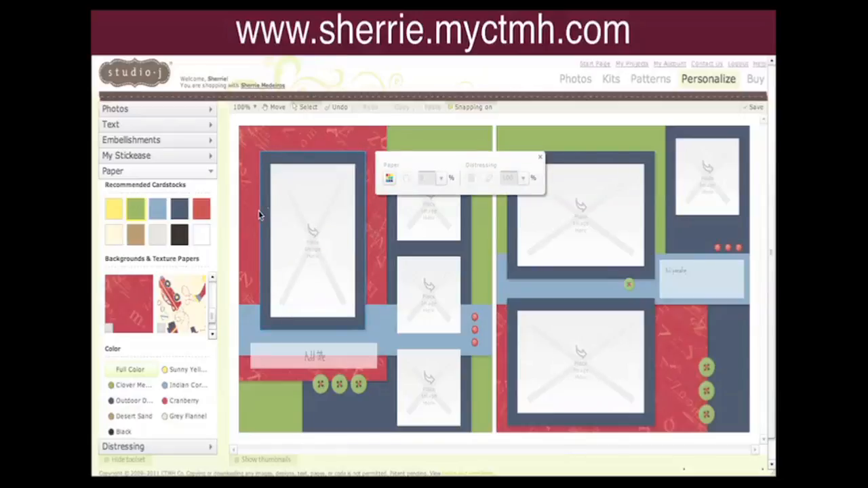
# Zoom in and delete the tiny leftover ribbon fragment at the top edge of the left page's large photo mat.
pyautogui.click(256, 108)
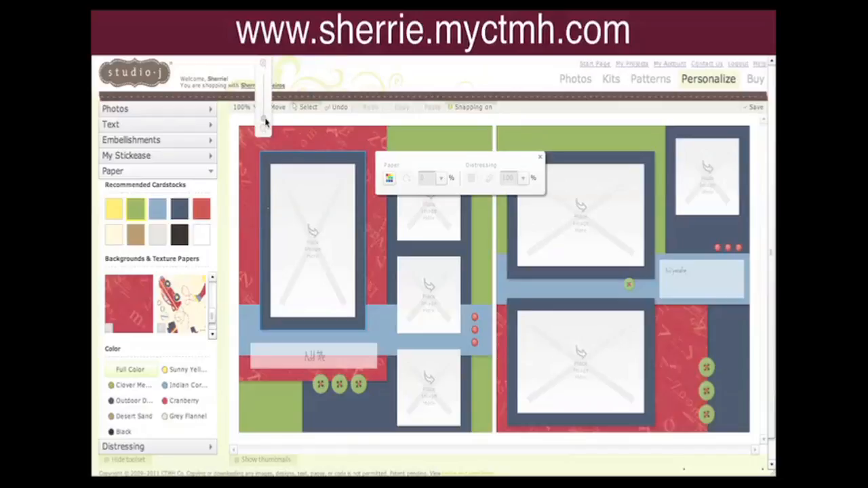
pyautogui.moveTo(265, 120)
pyautogui.moveTo(264, 121); pyautogui.dragTo(265, 90)
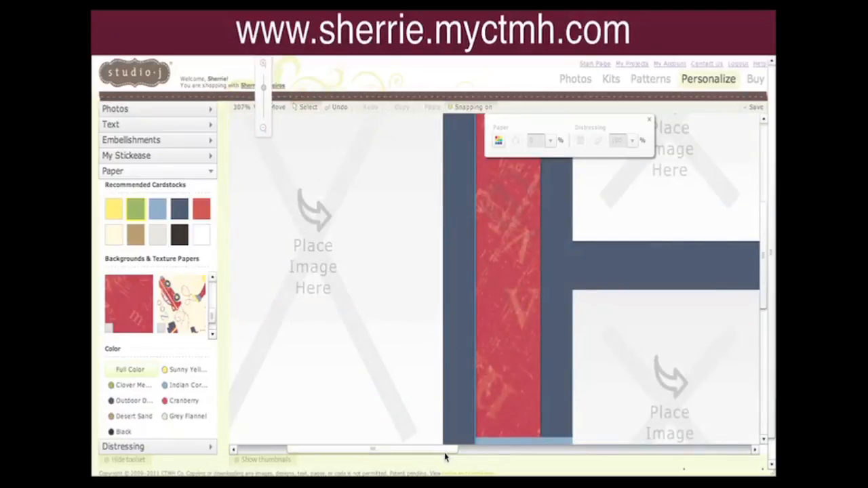
pyautogui.moveTo(441, 453); pyautogui.dragTo(369, 452)
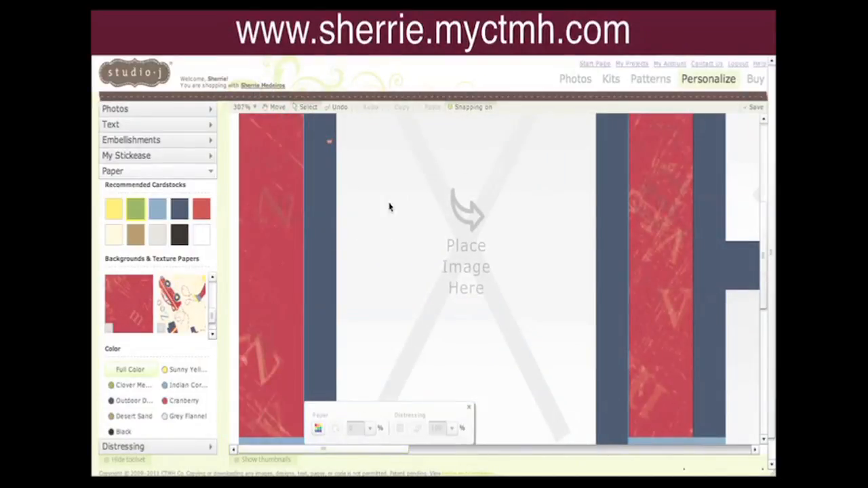
pyautogui.click(329, 144)
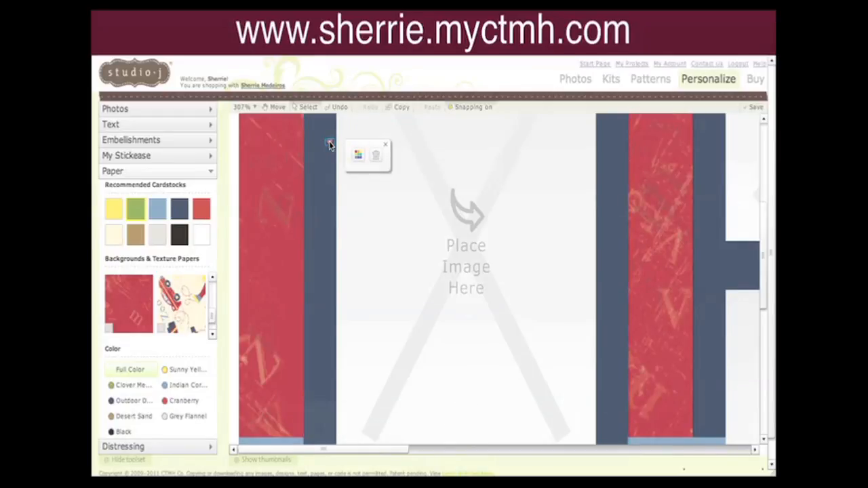
pyautogui.click(376, 160)
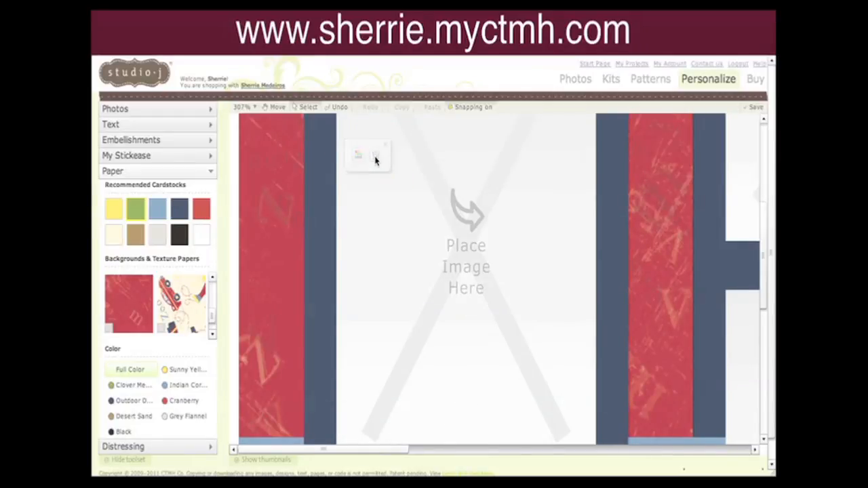
pyautogui.click(257, 109)
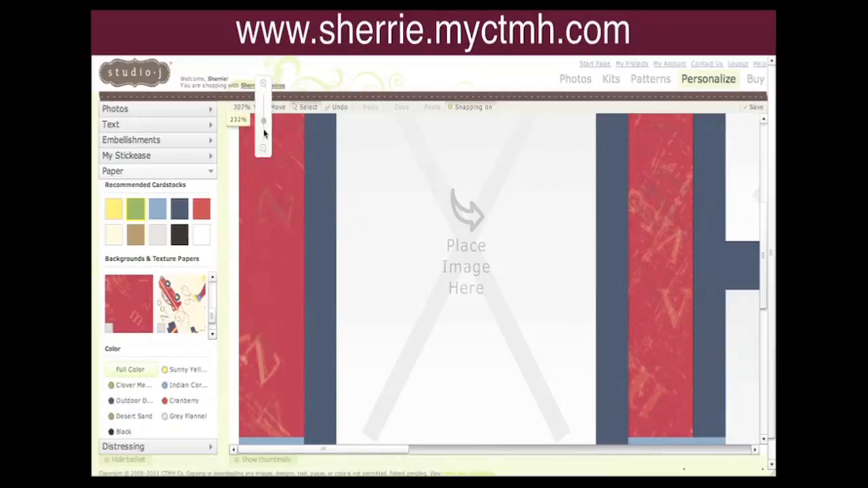
pyautogui.moveTo(264, 134); pyautogui.dragTo(267, 156)
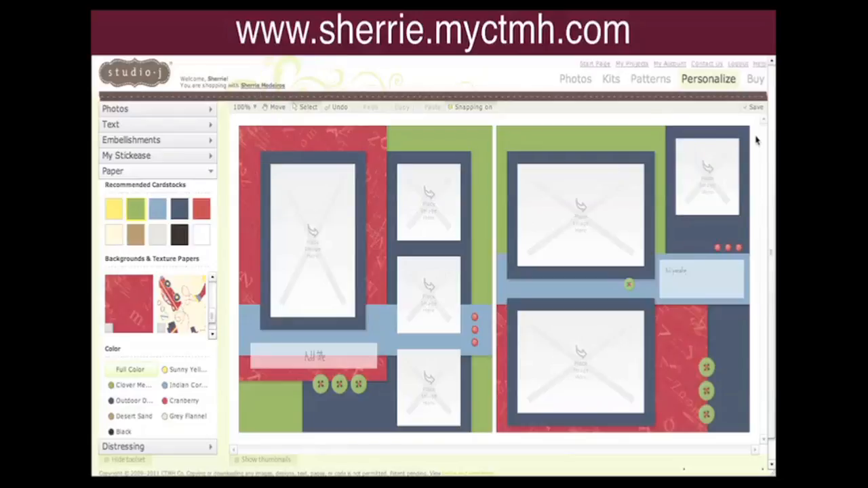
# Delete the small green brad from the blue strip on the right page.
pyautogui.click(630, 289)
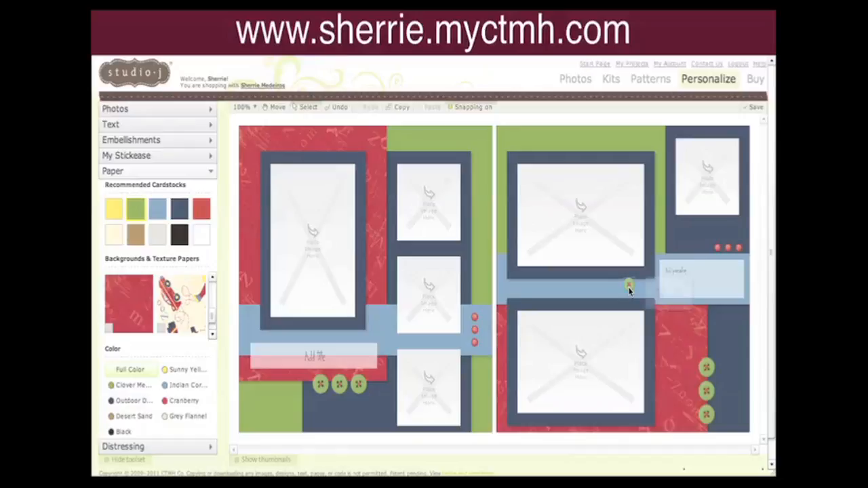
pyautogui.click(681, 296)
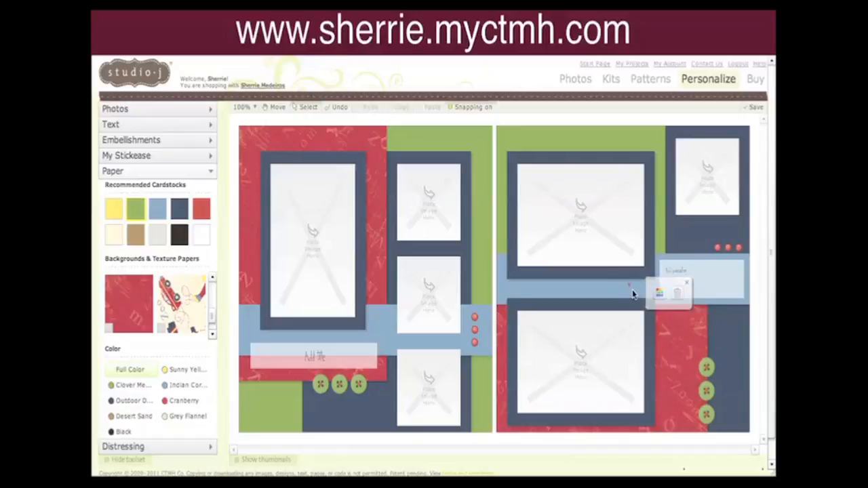
pyautogui.click(629, 286)
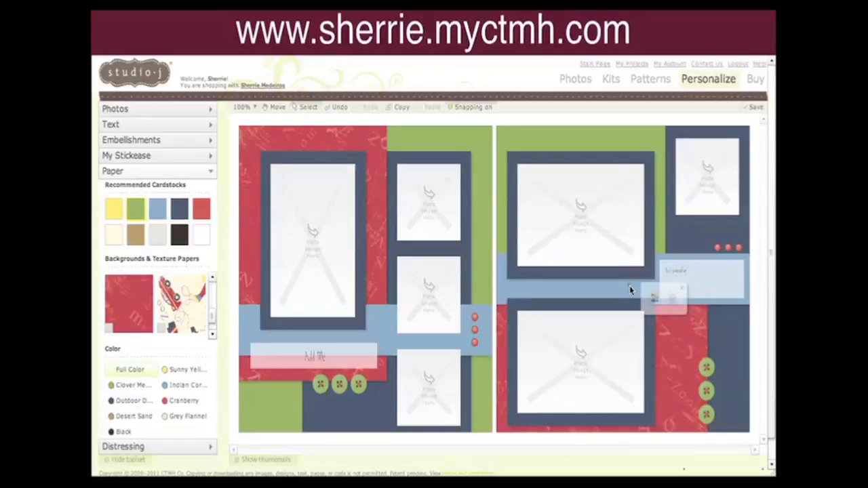
pyautogui.click(672, 302)
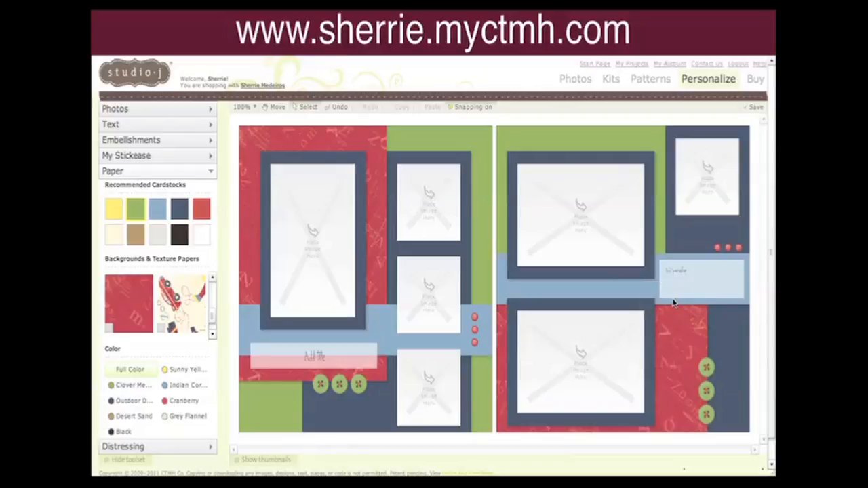
# Open the photos panel and place a riding photo into the left page's large vertical photo spot.
pyautogui.click(184, 111)
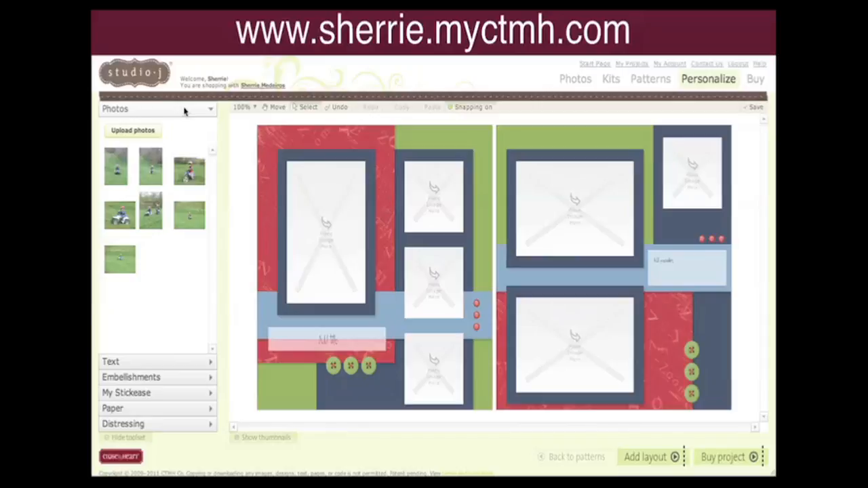
pyautogui.moveTo(151, 207)
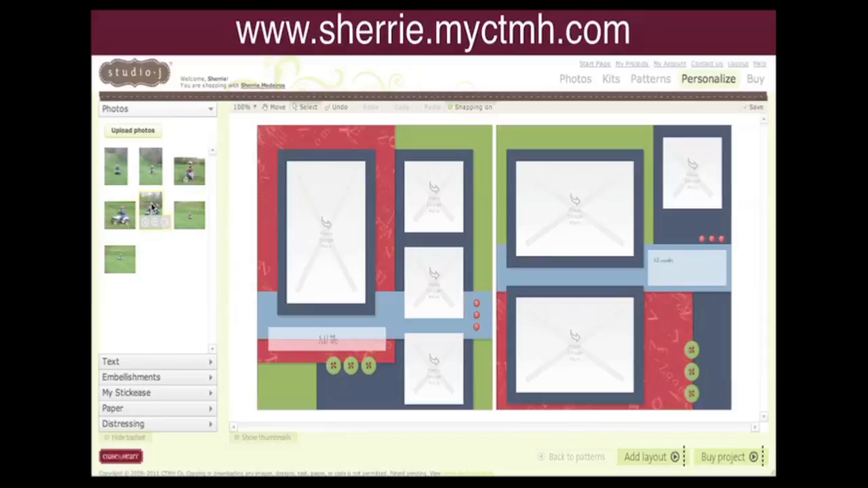
pyautogui.moveTo(152, 207); pyautogui.dragTo(316, 229)
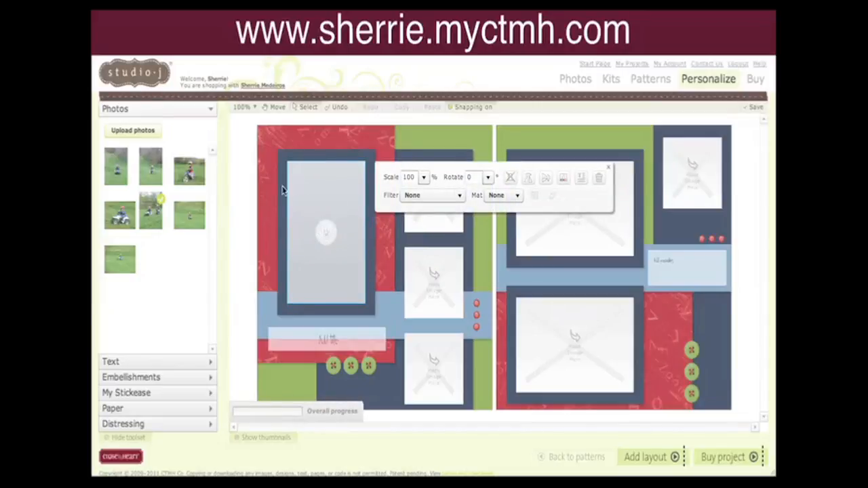
# Fill the three small photo spots on the left page with riding photos.
pyautogui.moveTo(147, 203)
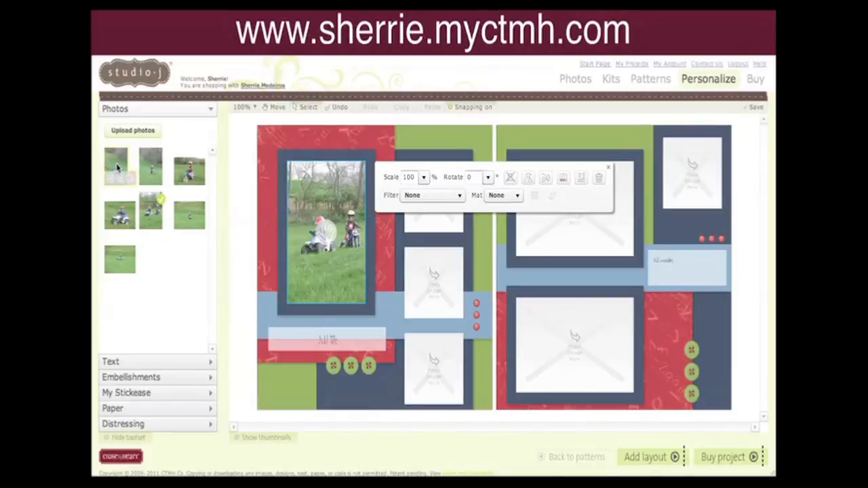
pyautogui.moveTo(115, 169); pyautogui.dragTo(435, 232)
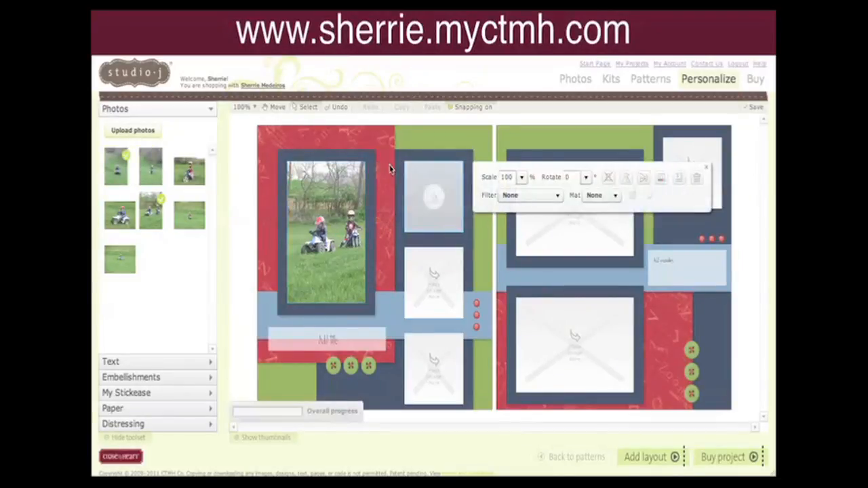
pyautogui.moveTo(157, 171); pyautogui.dragTo(436, 290)
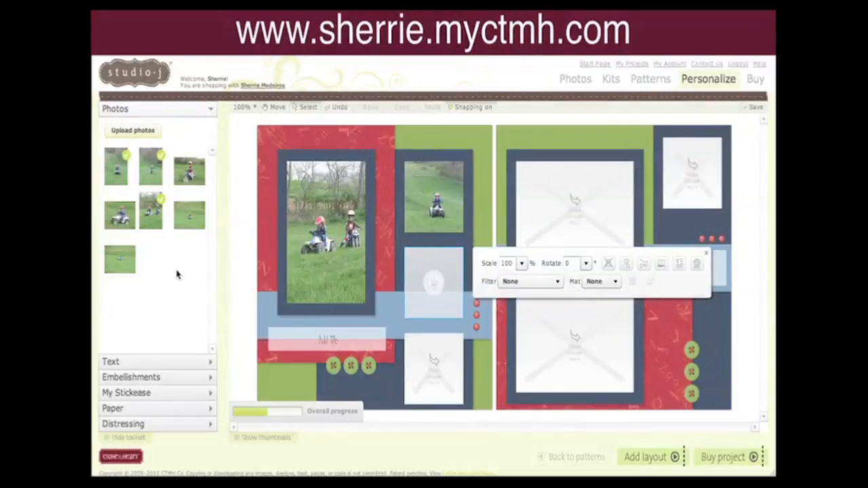
pyautogui.moveTo(121, 258); pyautogui.dragTo(451, 367)
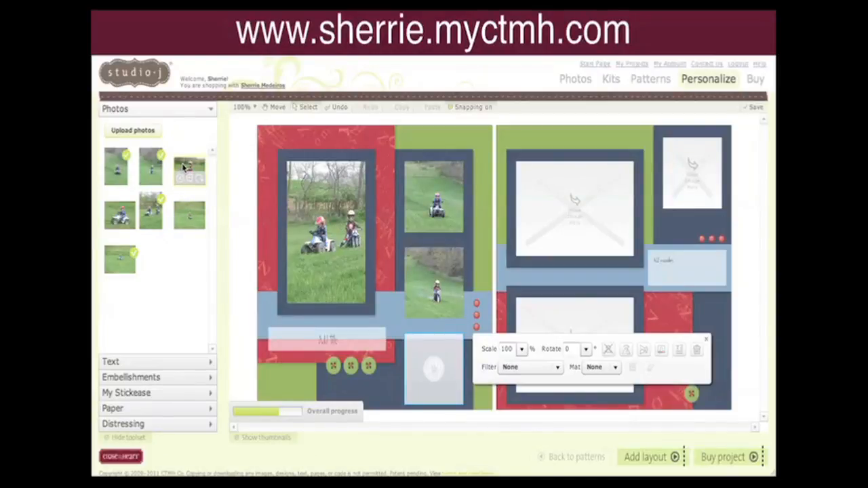
# Place riding photos into the right page's two large photo spots and its small top photo spot.
pyautogui.moveTo(183, 166); pyautogui.dragTo(583, 206)
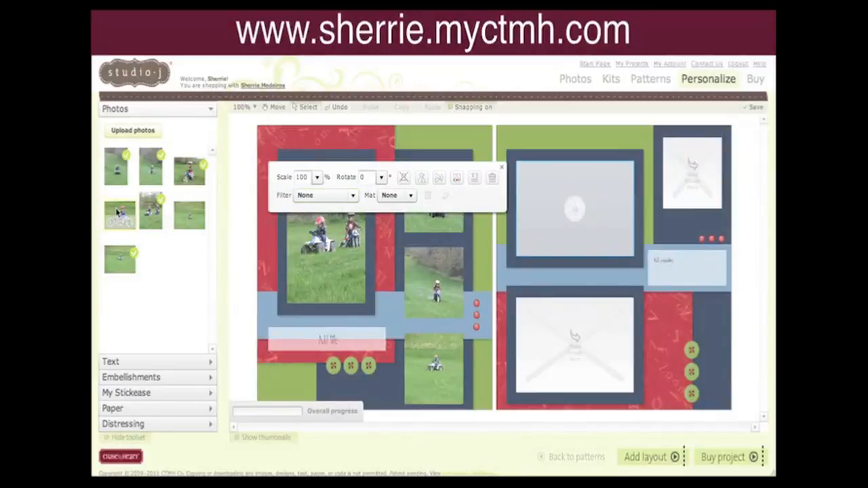
pyautogui.moveTo(117, 213); pyautogui.dragTo(577, 346)
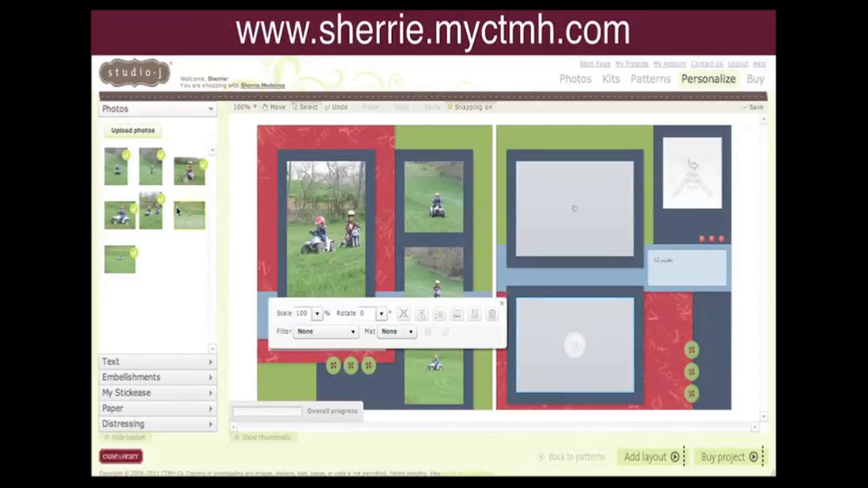
pyautogui.moveTo(177, 212); pyautogui.dragTo(680, 180)
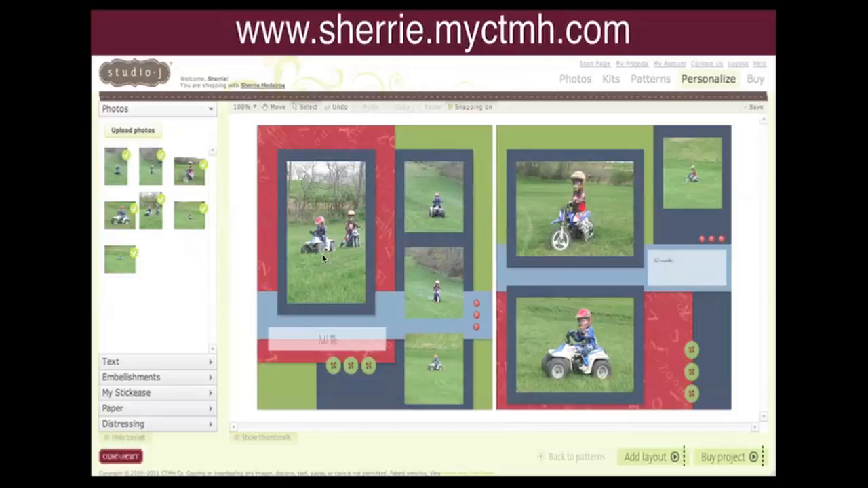
# Scale the left page's large photo to 113% and reposition it within its frame.
pyautogui.click(325, 252)
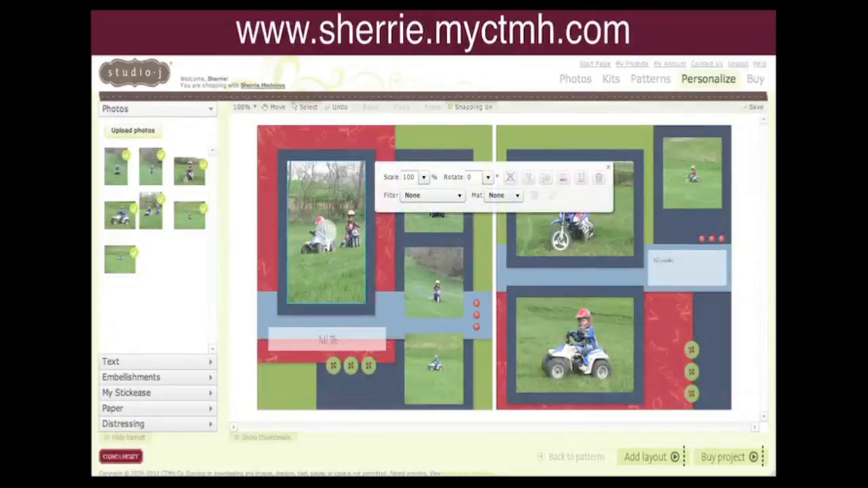
pyautogui.click(424, 178)
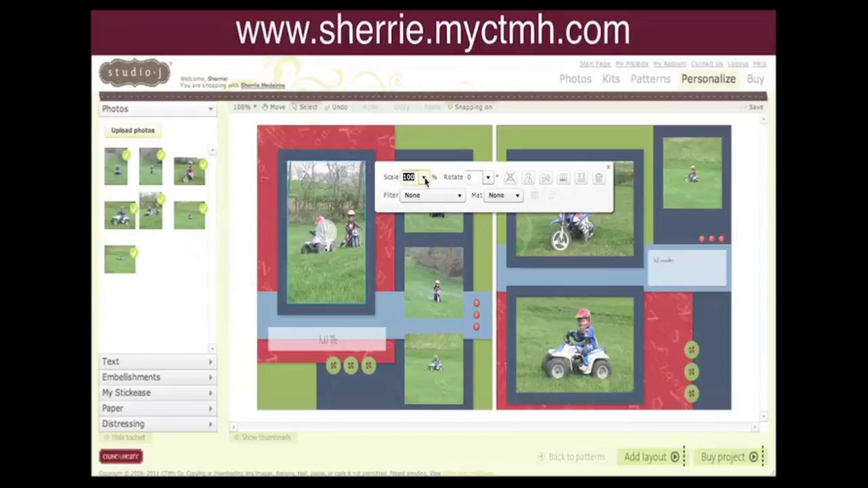
pyautogui.moveTo(433, 190); pyautogui.dragTo(433, 188)
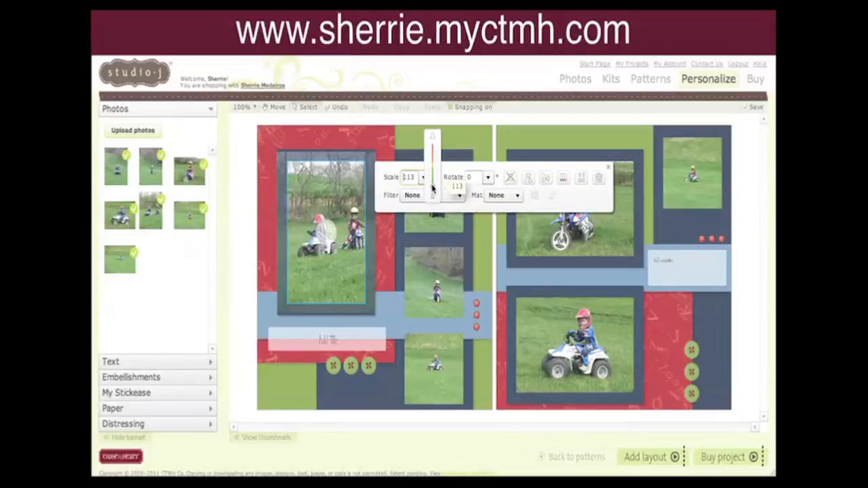
pyautogui.click(330, 236)
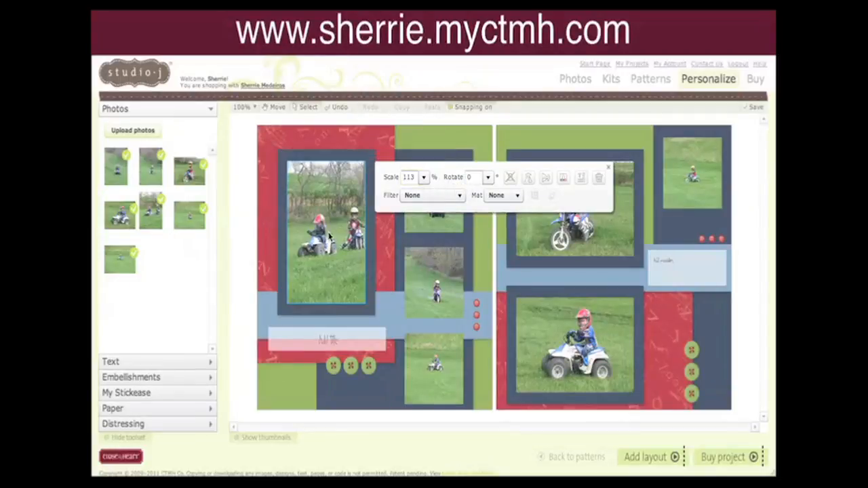
pyautogui.moveTo(330, 236); pyautogui.dragTo(324, 241)
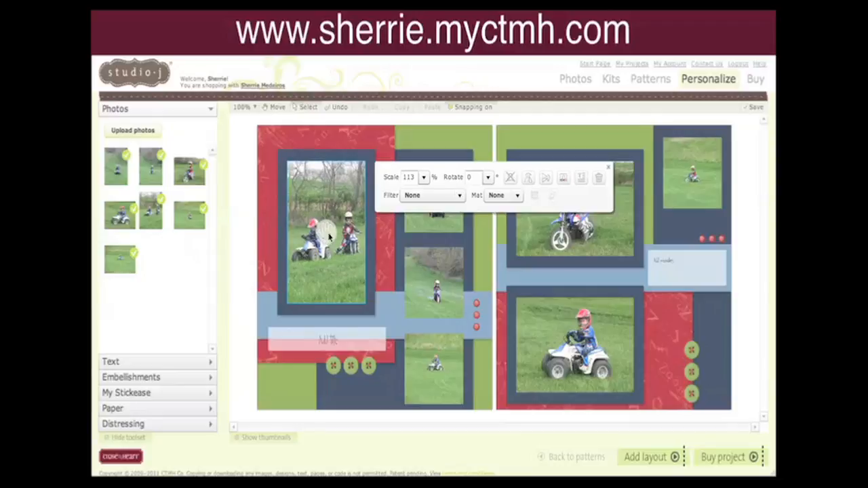
pyautogui.click(608, 171)
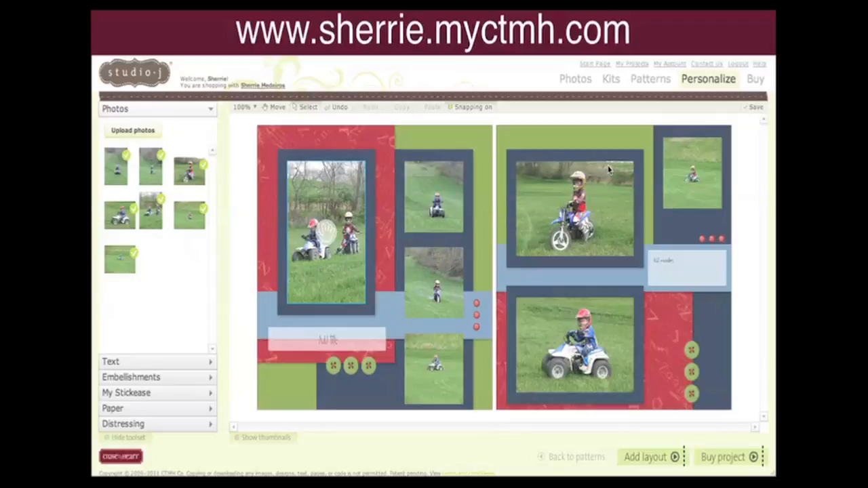
# Scale the left page's top small photo to 130%.
pyautogui.click(418, 196)
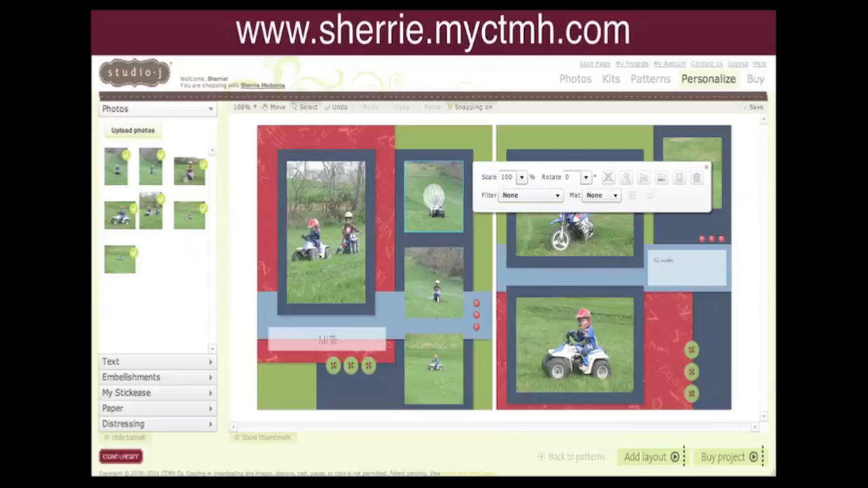
pyautogui.click(520, 178)
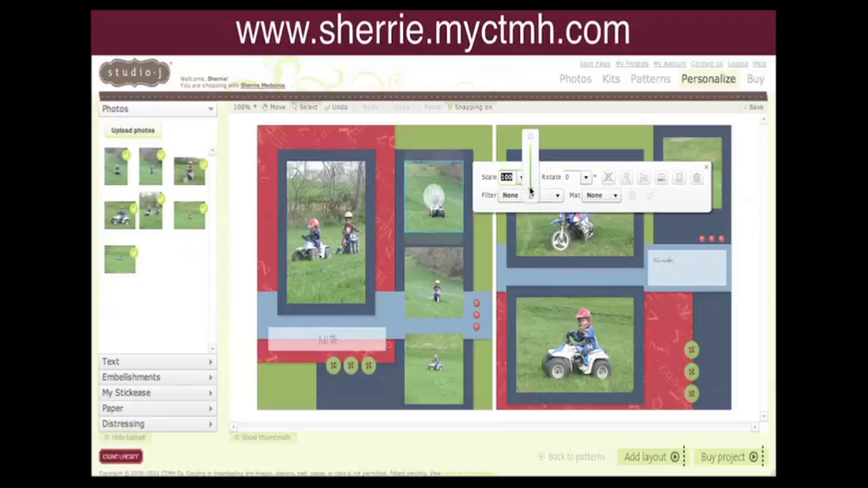
pyautogui.moveTo(531, 191); pyautogui.dragTo(531, 185)
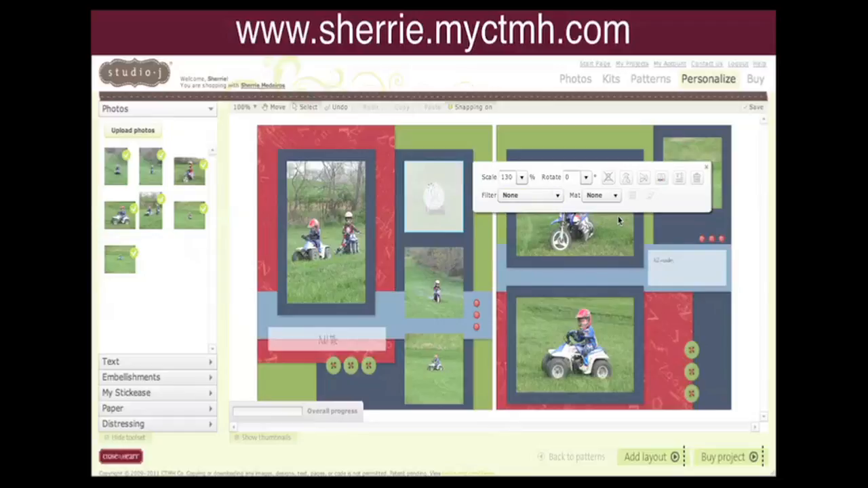
# Scale the left page's bottom small photo to 228% and reposition it within its frame.
pyautogui.click(435, 360)
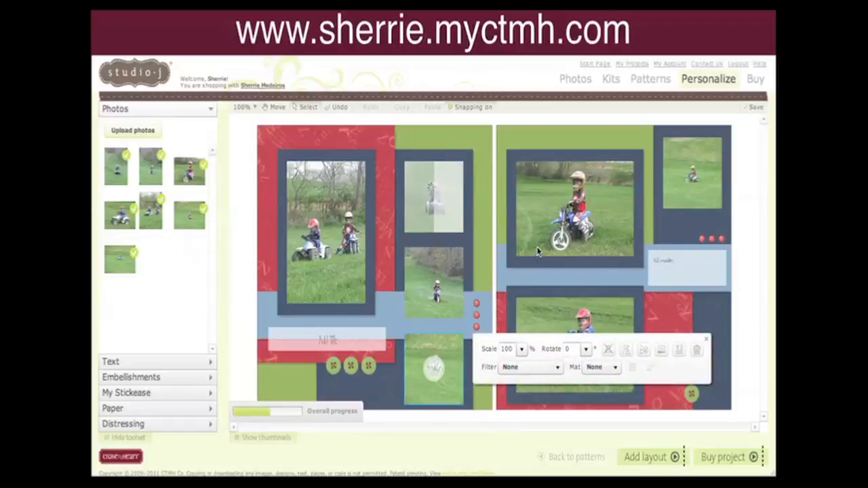
pyautogui.click(524, 349)
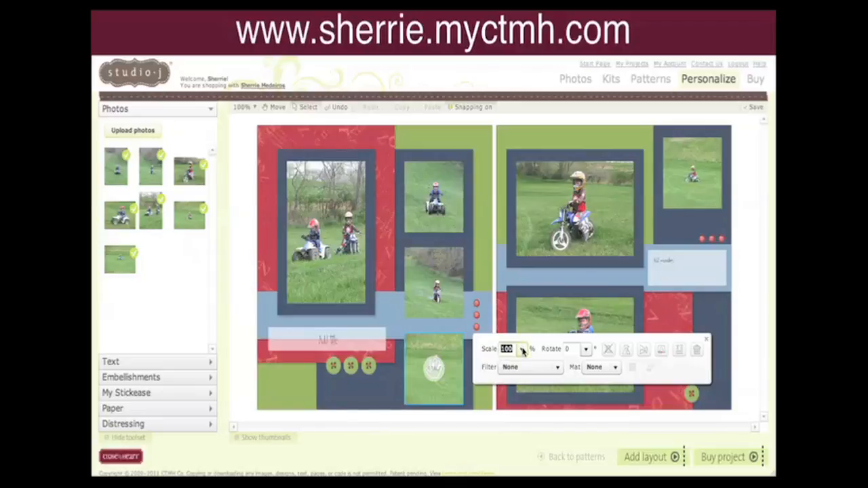
pyautogui.moveTo(532, 363); pyautogui.dragTo(530, 344)
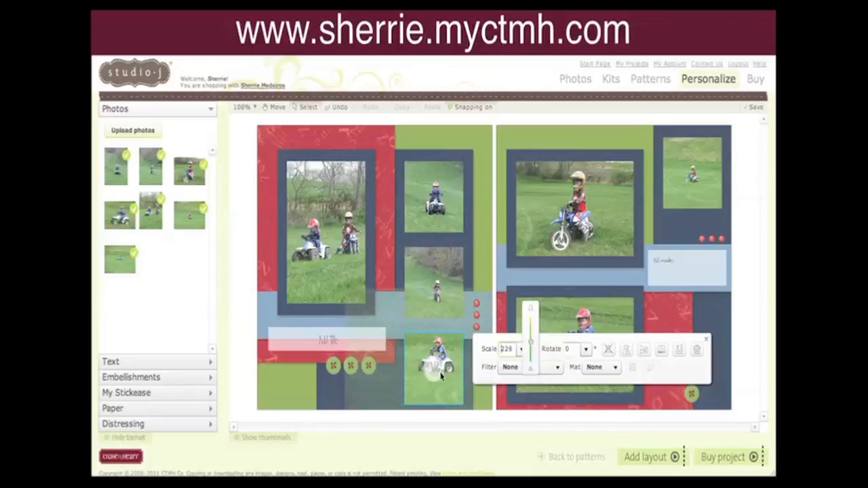
pyautogui.moveTo(436, 371); pyautogui.dragTo(435, 378)
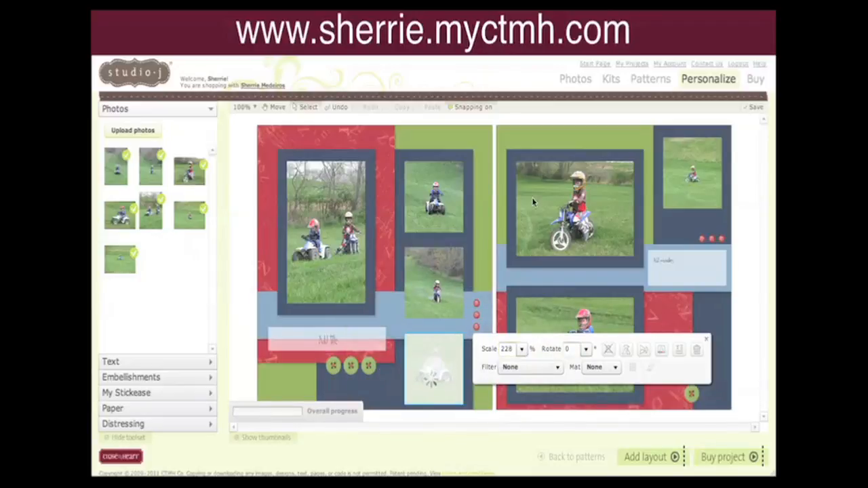
# Increase the scale of the left page's top small photo again.
pyautogui.click(434, 200)
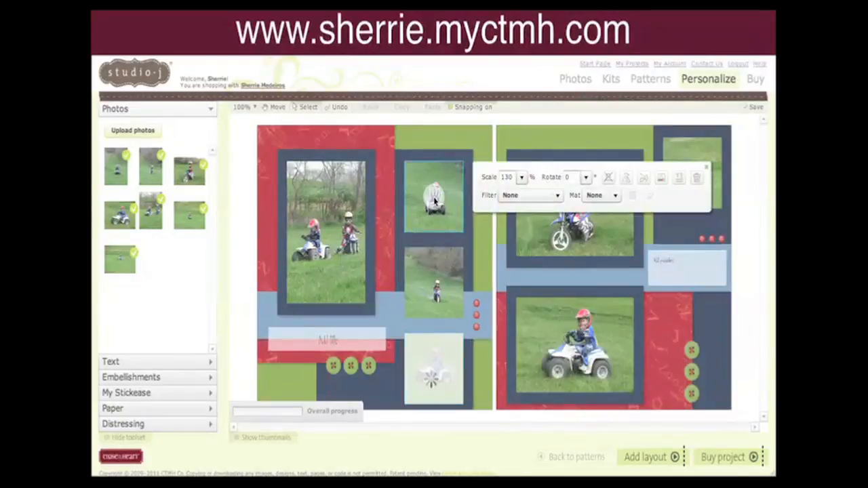
pyautogui.click(520, 179)
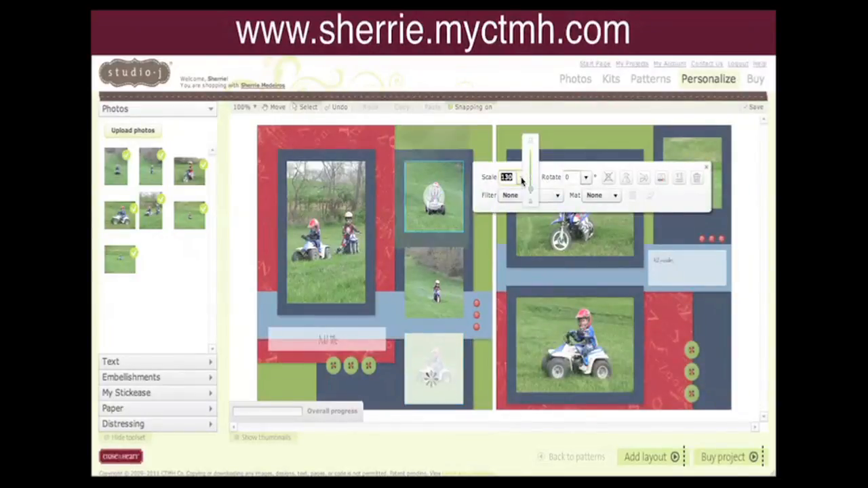
pyautogui.moveTo(532, 192); pyautogui.dragTo(531, 182)
pyautogui.click(435, 207)
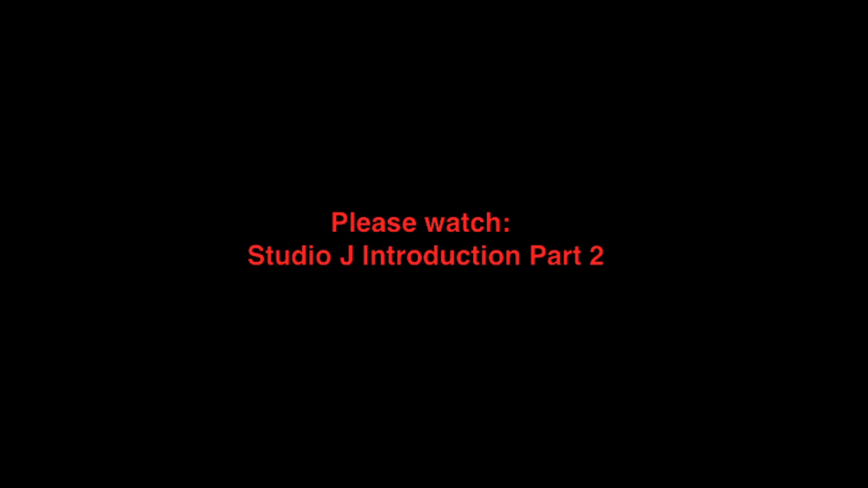